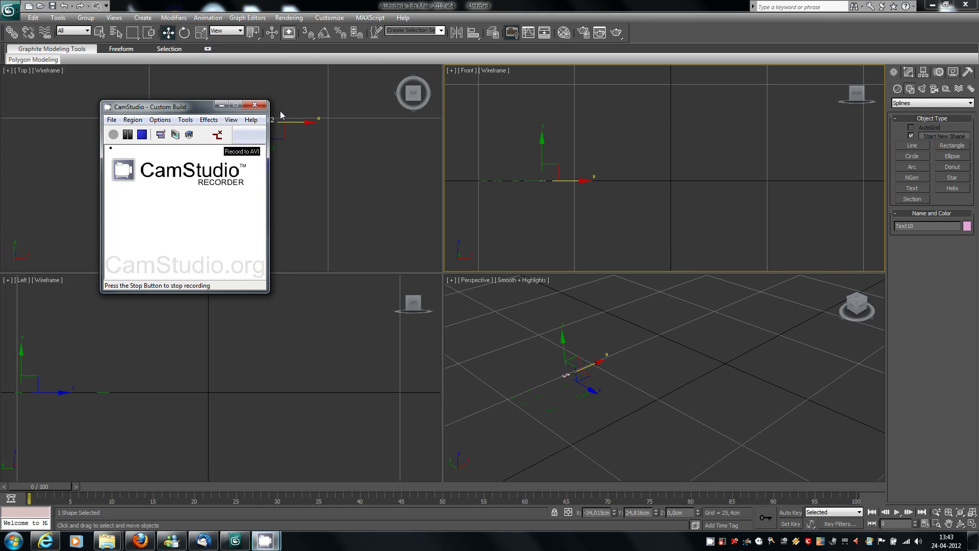
Draw a rectangle about 5,7 cm long and 4,6 cm wide around the 8,1 label in the Top viewport
left_click(220, 107)
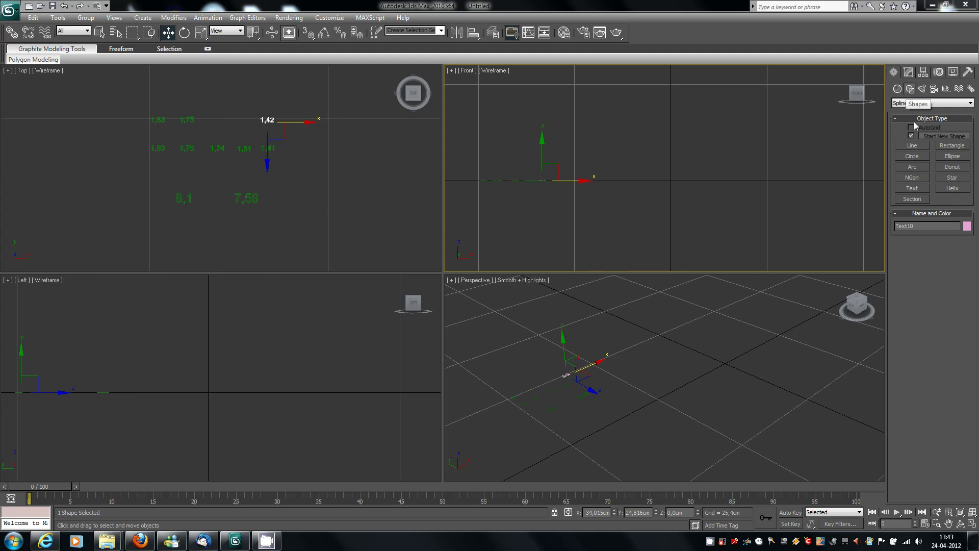
left_click(947, 147)
mouse_move(165, 180)
left_mouse_down()
mouse_move(179, 216)
mouse_move(197, 221)
left_mouse_up()
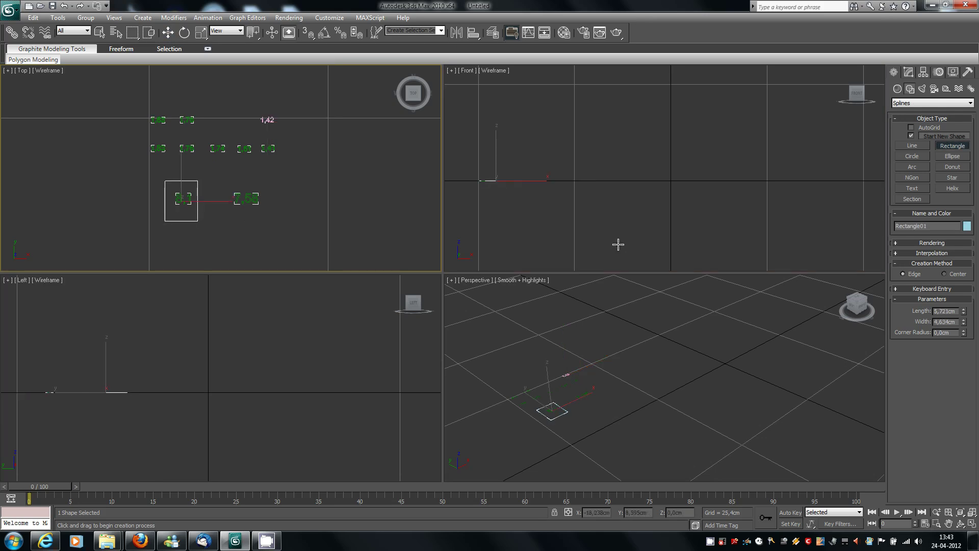
Set the rectangle's length and width to 8,1 cm and round its corners
double_click(953, 310)
type("8,1")
key("Return")
left_click_drag(959, 322, 897, 323)
type("8")
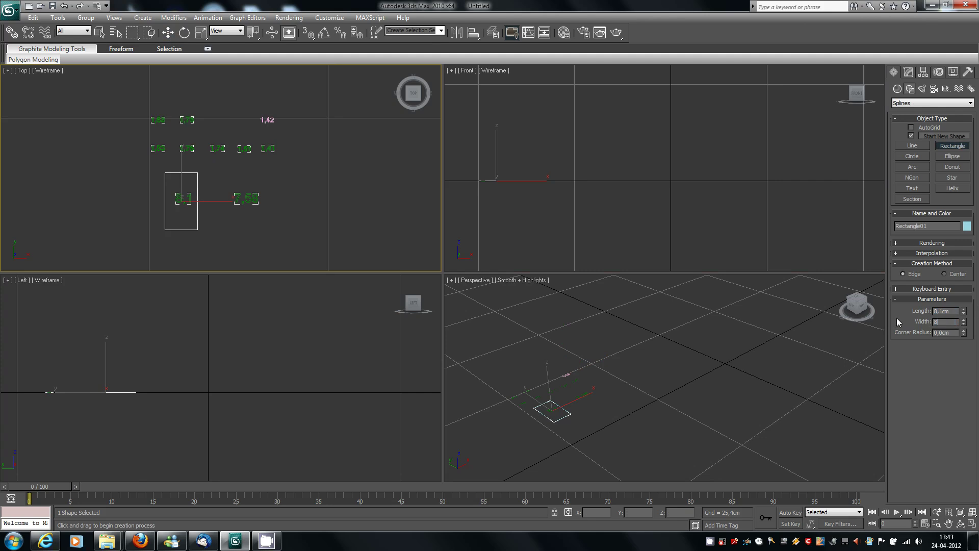
type(",1")
key("Return")
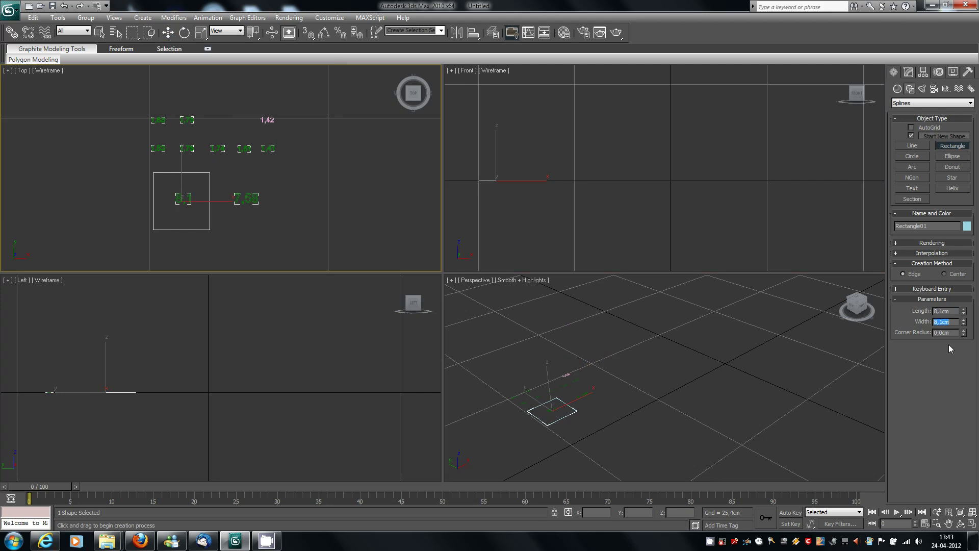
left_click(935, 333)
key("Return")
Draw a second rectangle around the 7,58 label in the Top viewport and set its length to 7,58 cm
left_click_drag(231, 171, 267, 217)
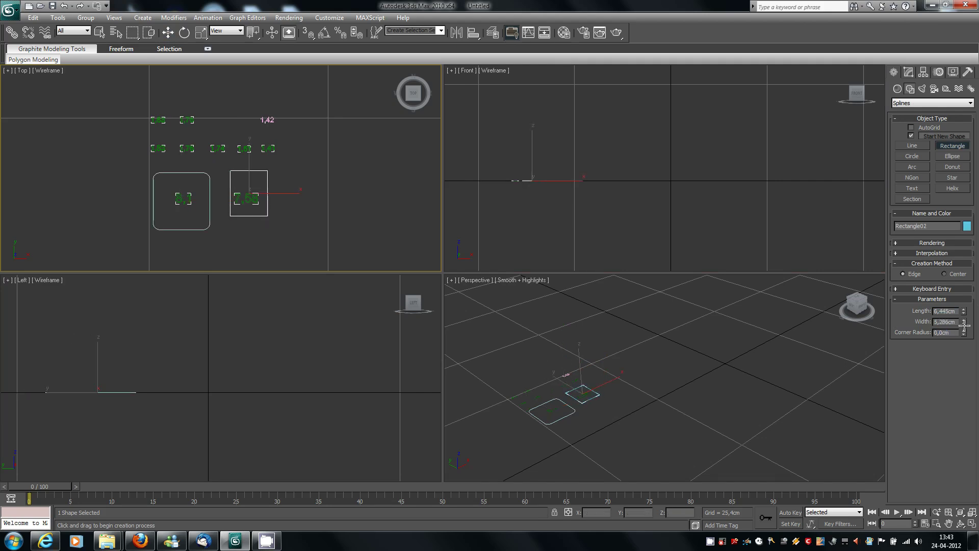
double_click(956, 311)
type("5,445")
key("Return")
type("7,58")
key("Return")
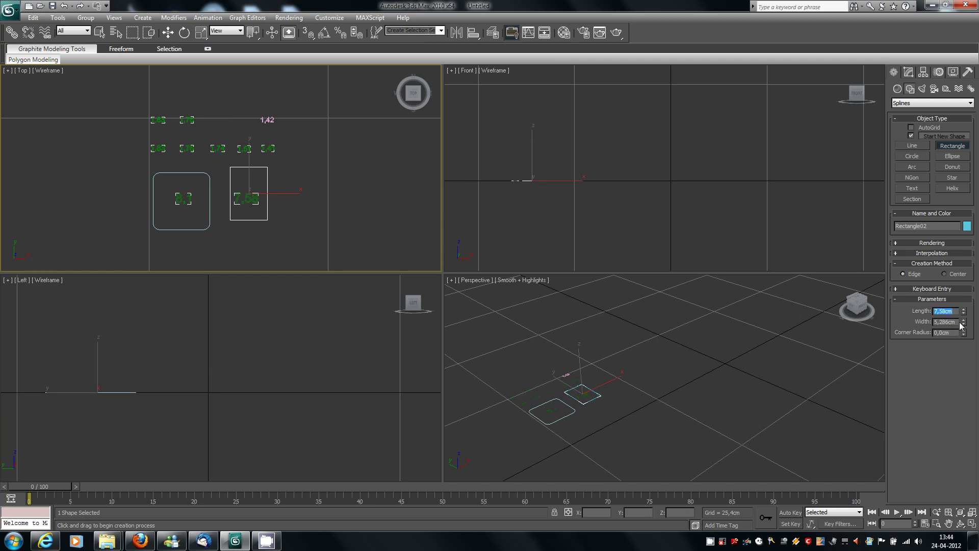
Set the second rectangle's width to 7,58 cm and its corner radius to 1 cm
key("Tab")
type("7")
key("BackSpace")
key("BackSpace")
type("58")
key("Return")
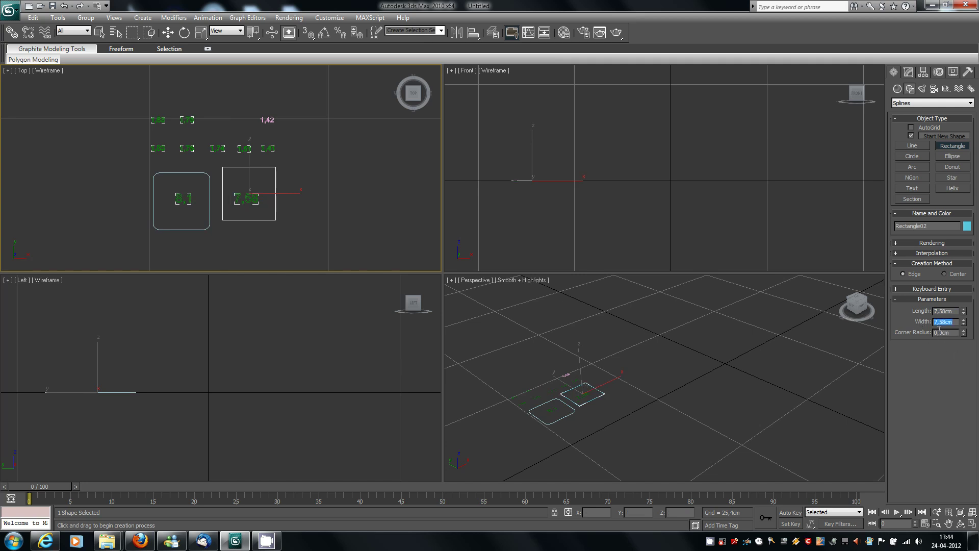
left_click_drag(938, 332, 931, 334)
type("1")
key("Return")
Move the second rectangle so that it is centred on the 7,58 label, and deselect it
left_click(168, 33)
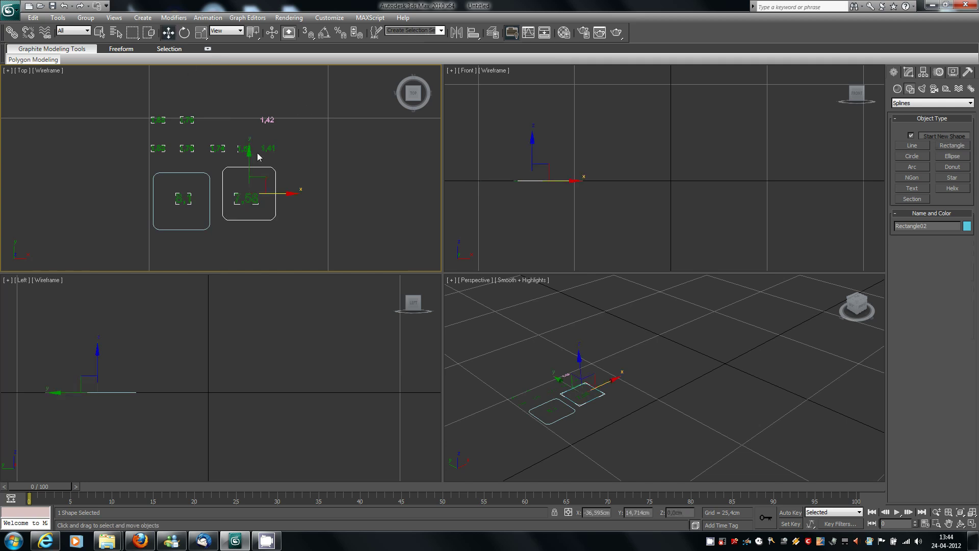
left_click_drag(262, 182, 259, 190)
left_click(313, 172)
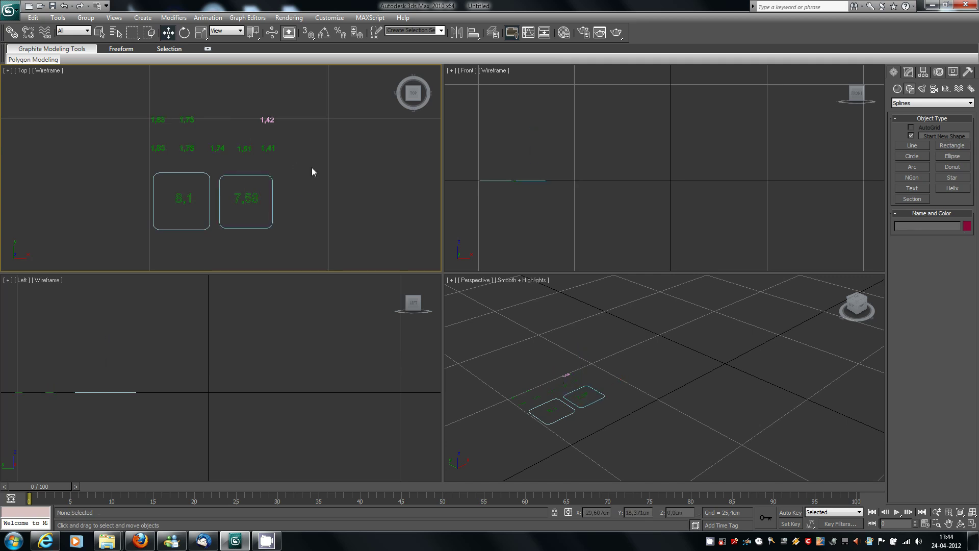
Set up a circular NGon shape with 16 sides and a radius of 1,41 cm
scroll(332, 206, "up", 8)
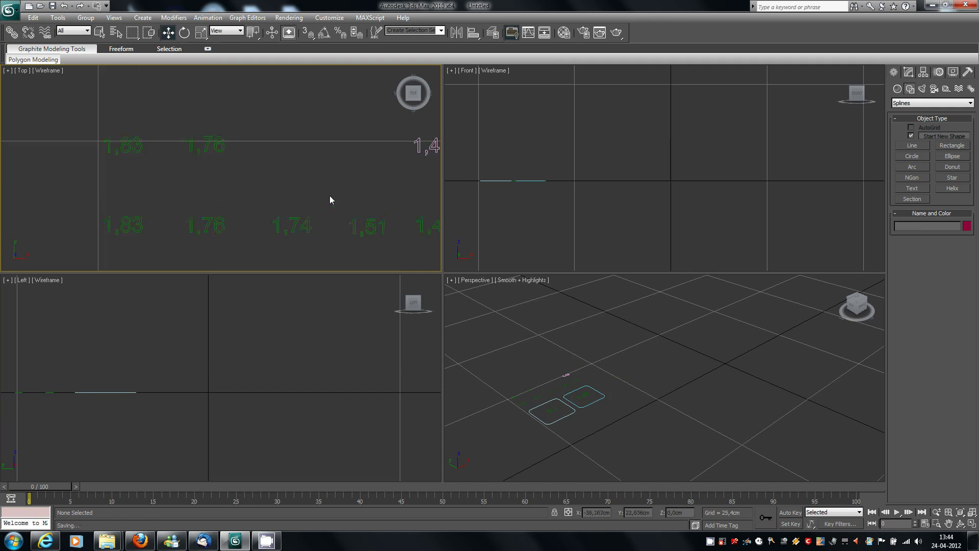
middle_click_drag(277, 204, 188, 152)
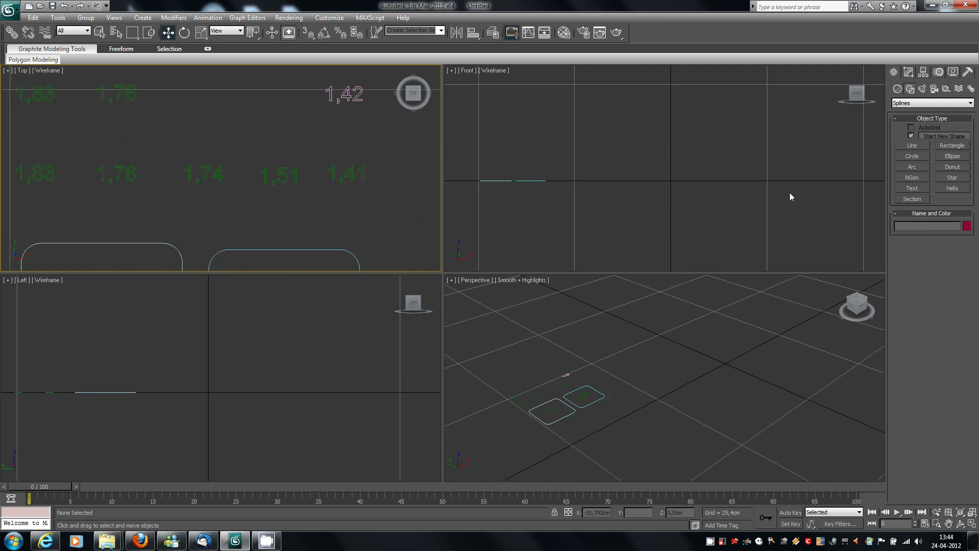
left_click(916, 180)
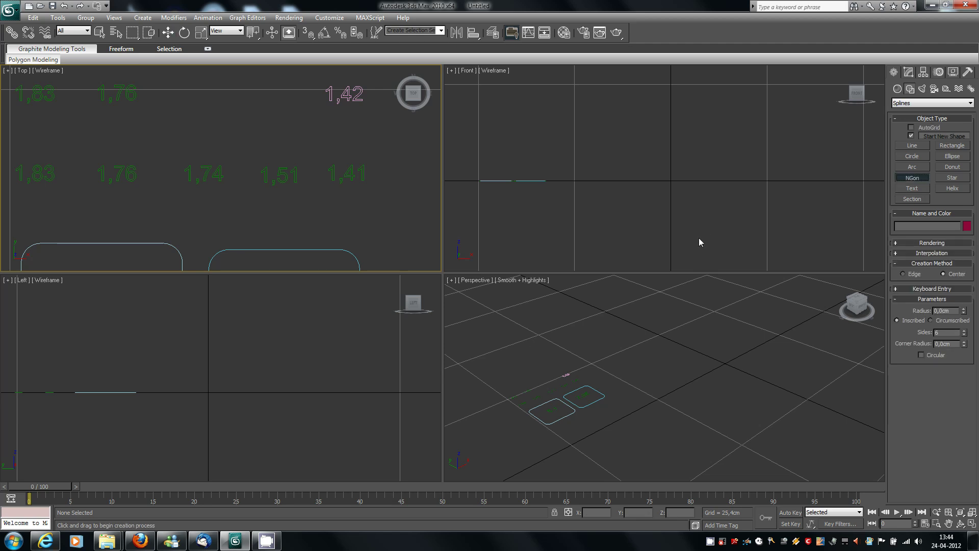
double_click(944, 333)
type("5")
key("Return")
type("5")
key("Return")
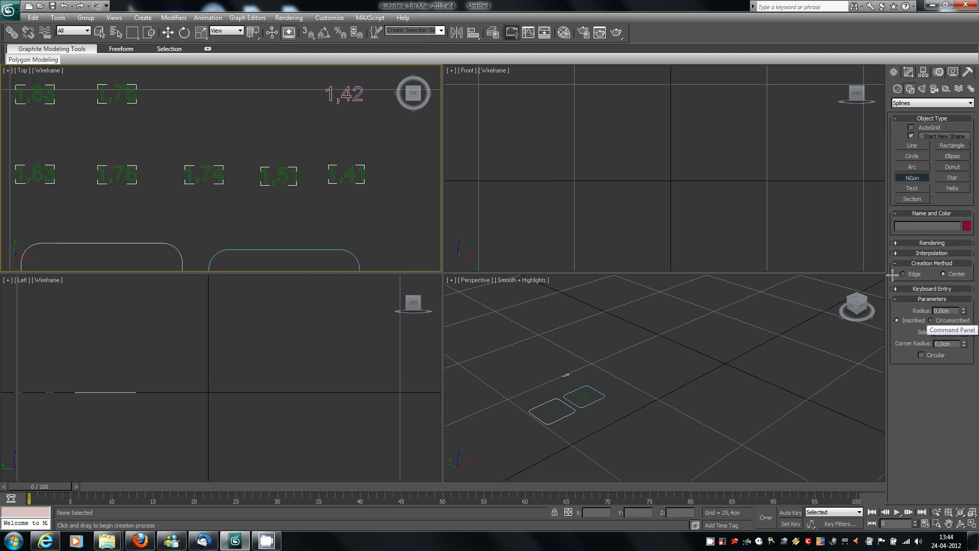
left_click(911, 311)
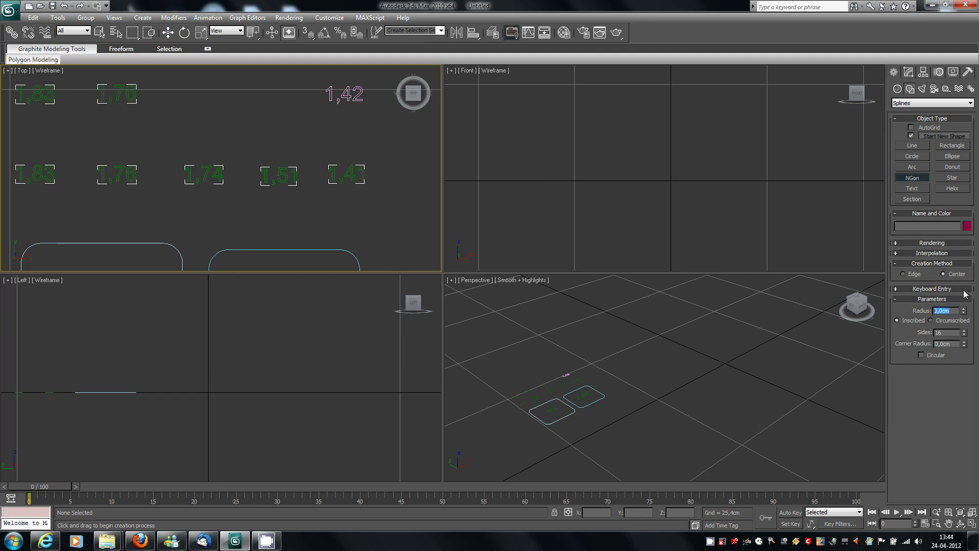
type("1,41")
key("Return")
left_click(922, 356)
Draw the NGon with a radius of about 2,12 cm in the Top viewport and move it over the 1,41 label
left_click(347, 182)
left_click_drag(324, 144, 354, 172)
left_click(168, 32)
left_click_drag(339, 132, 366, 162)
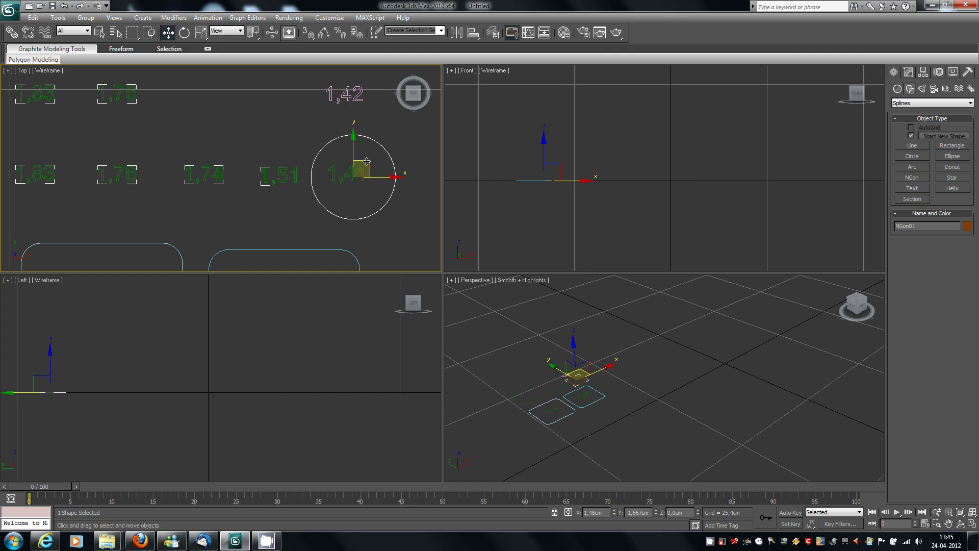
Set the NGon's radius to 1,41 cm and centre it on the 1,41 label
left_click(909, 72)
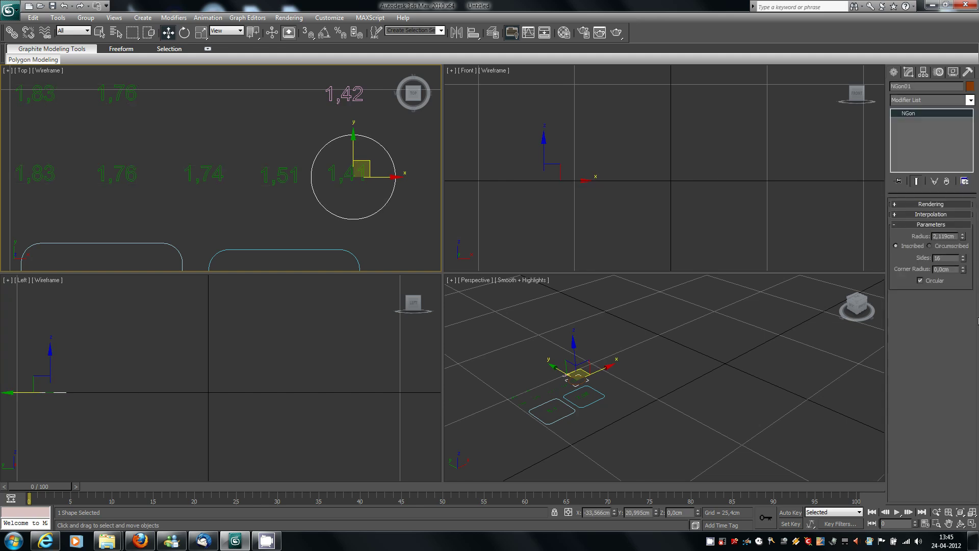
double_click(944, 236)
type("12")
key("Return")
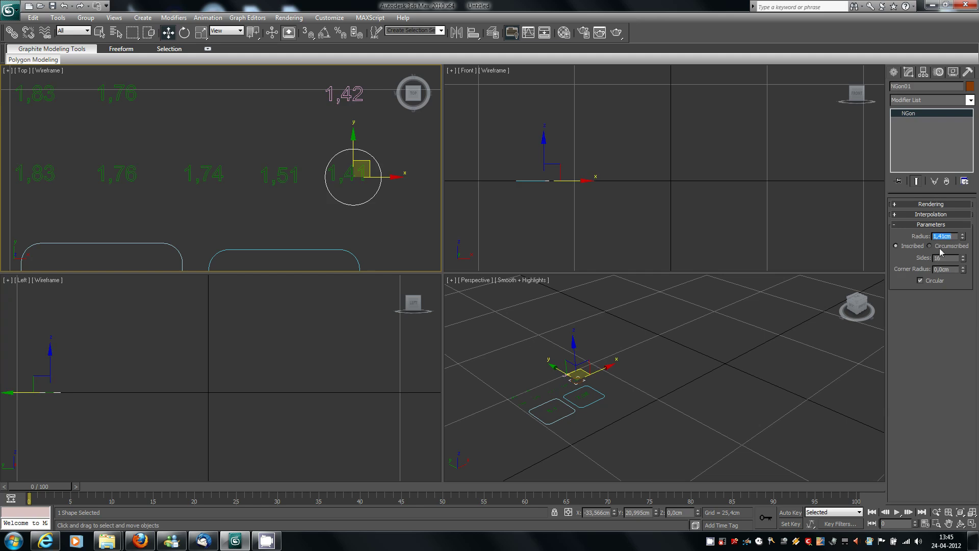
left_click_drag(365, 164, 363, 160)
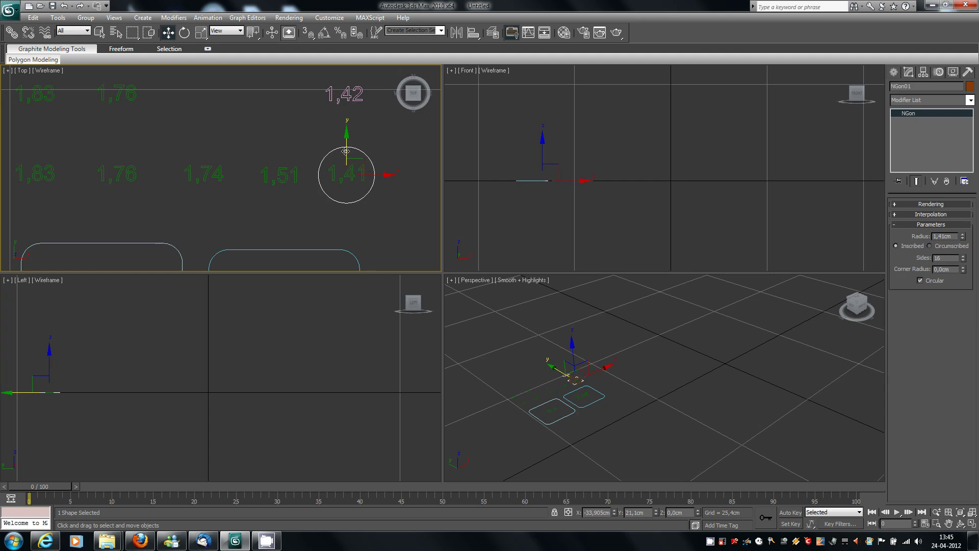
Copy the 1,41 circle up onto the 1,42 label and set the copy's radius to 1,42 cm
mouse_move(346, 151)
left_mouse_down("shift")
mouse_move(349, 59)
mouse_move(350, 75)
left_mouse_up("shift")
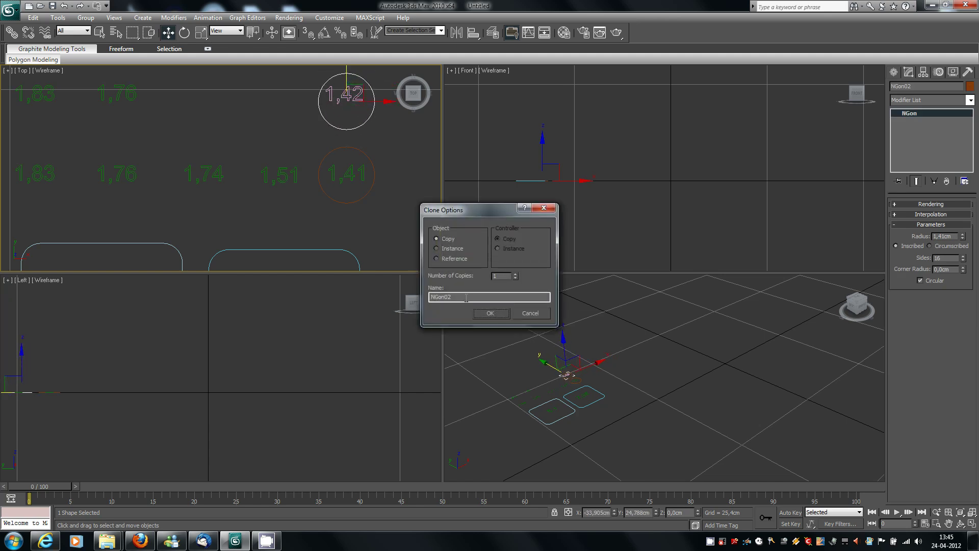
left_click(488, 313)
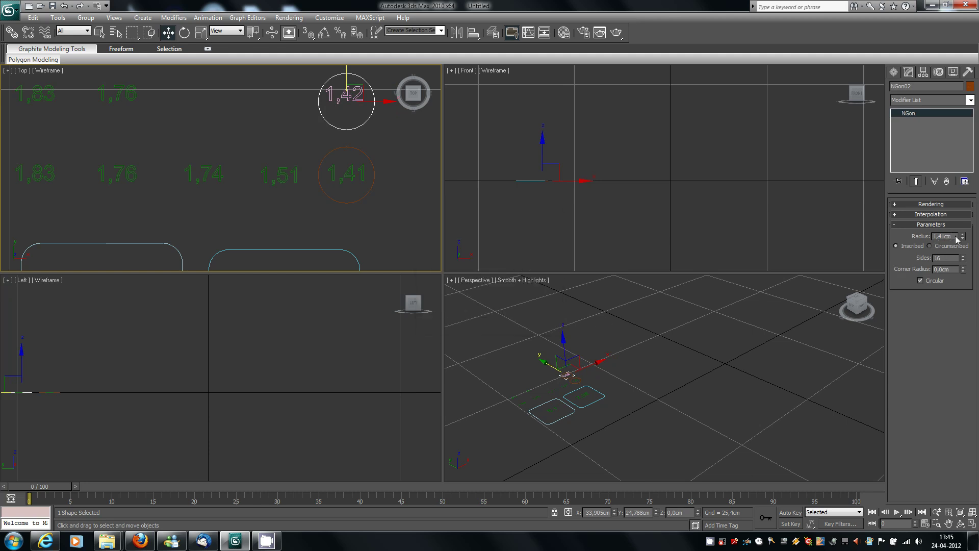
type("2")
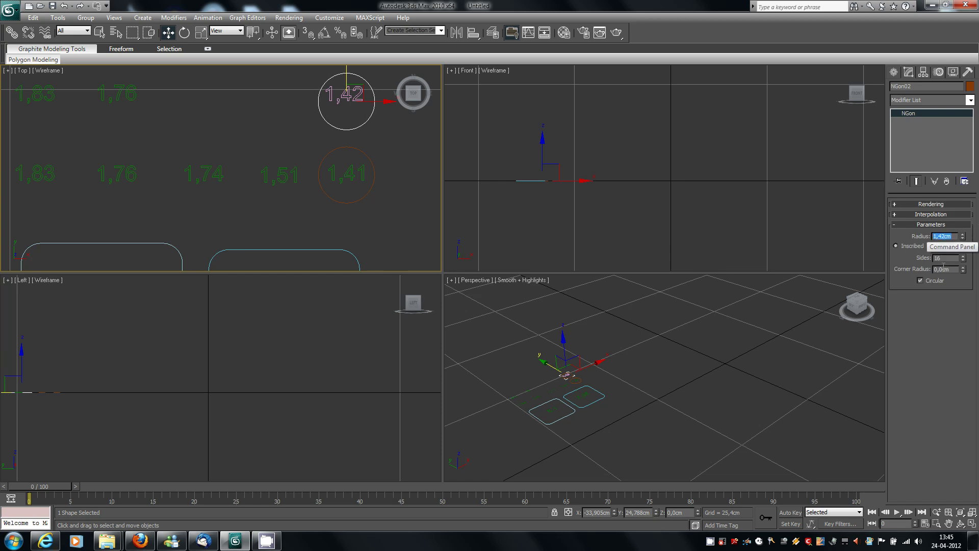
Give the shape on the 1,42 label 8 sides and turn off its Circular option
key("Tab")
type("8")
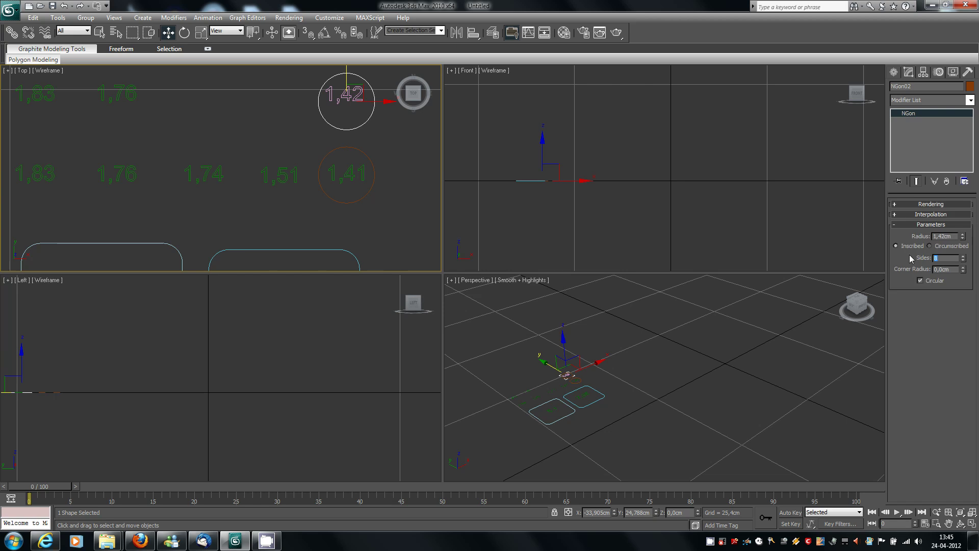
left_click(932, 281)
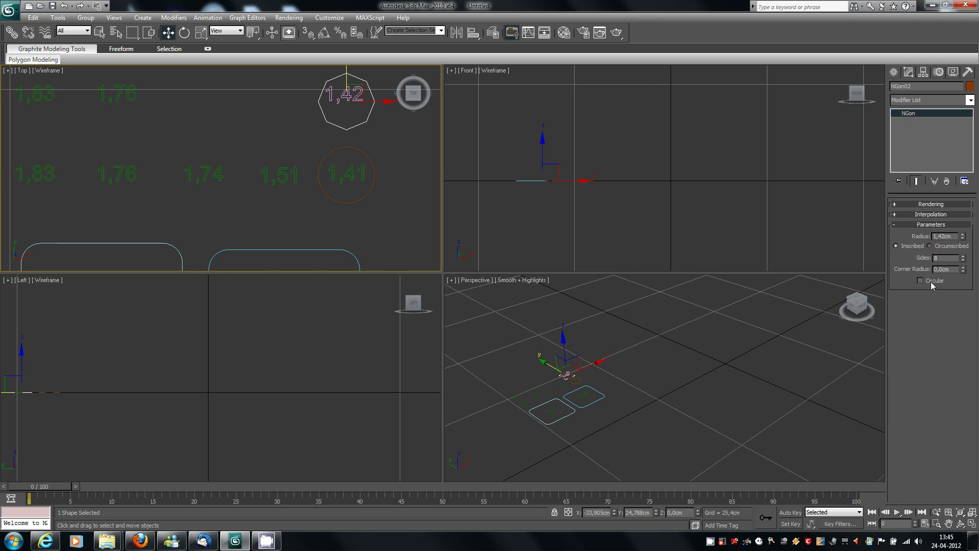
Set the octagon's corner radius to 0,5 cm and centre it on the 1,42 label
double_click(936, 270)
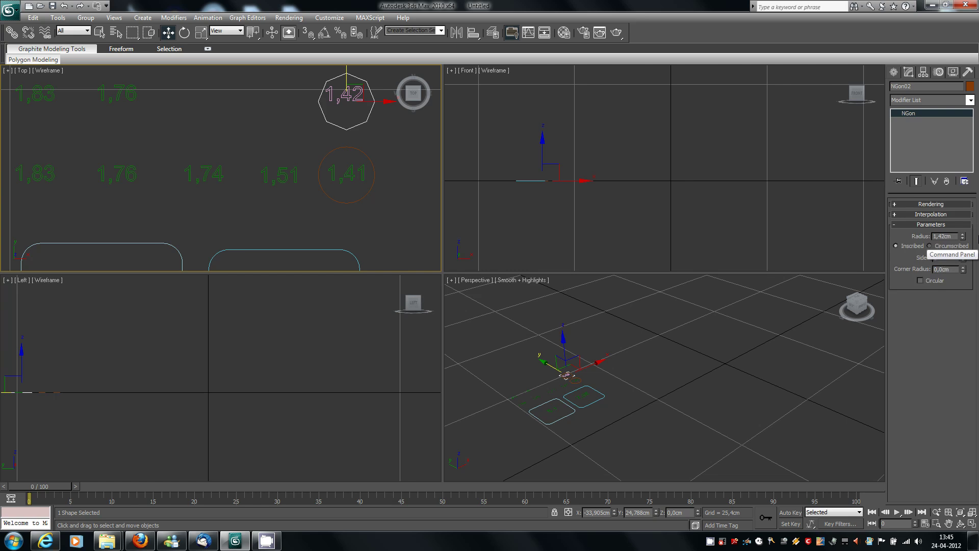
type("5")
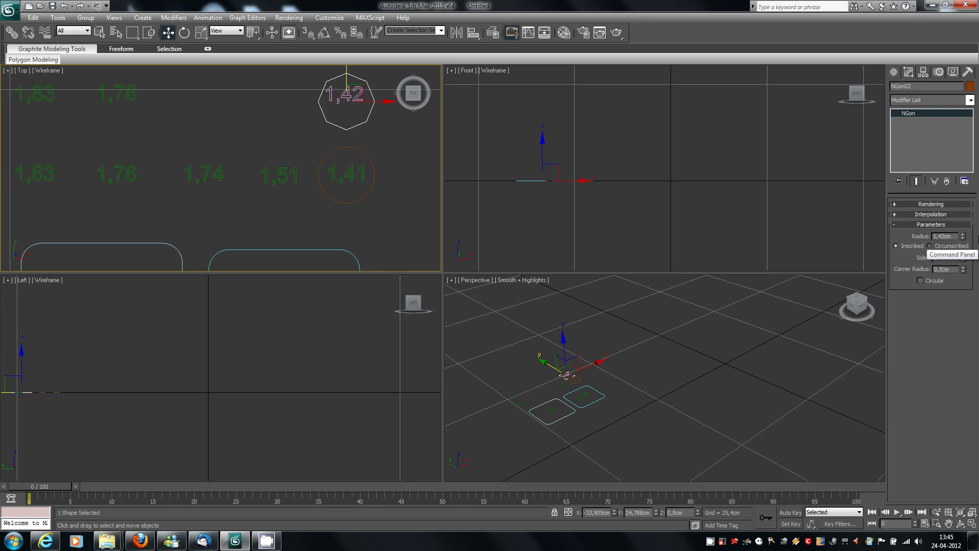
left_click(964, 267)
key("BackSpace")
key("Return")
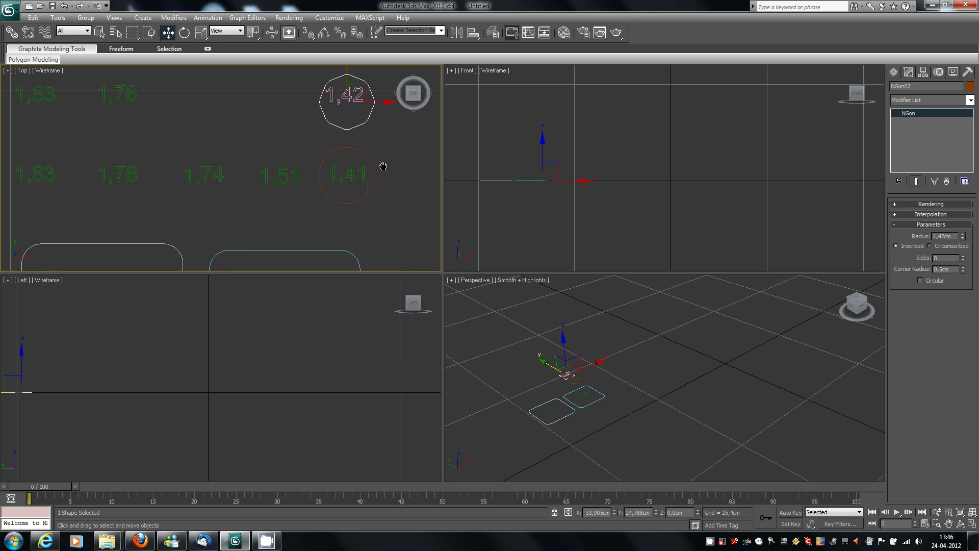
middle_click_drag(383, 158, 389, 179)
left_click_drag(371, 116, 369, 111)
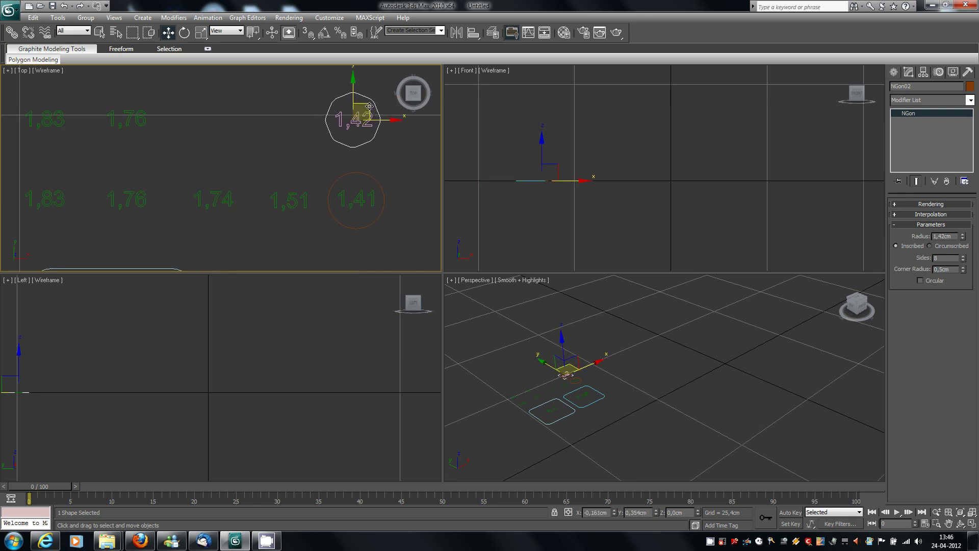
Copy the 1,41 circle onto the 1,51 label and set the copy's radius to 1,51 cm
left_click(367, 174)
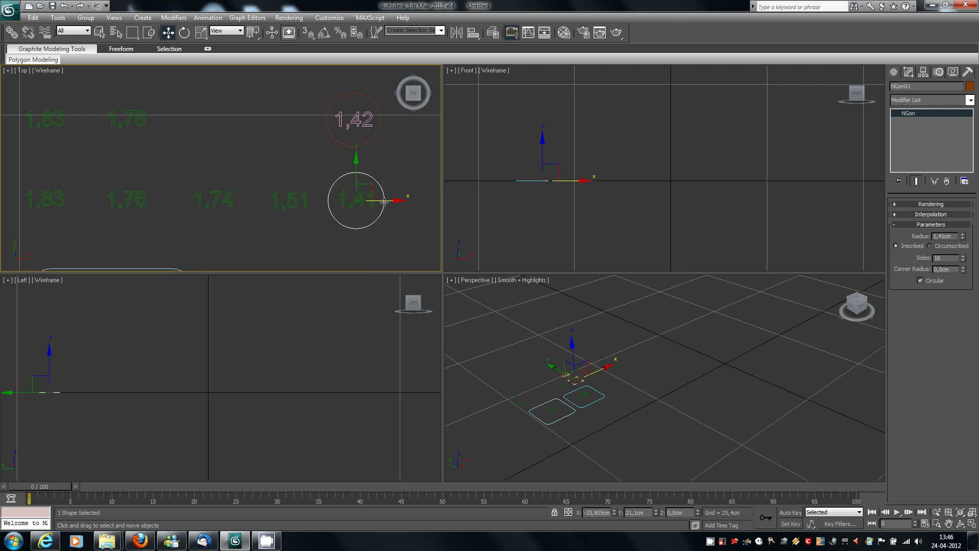
left_click_drag(384, 202, 242, 202, "shift")
left_click_drag(304, 201, 316, 201)
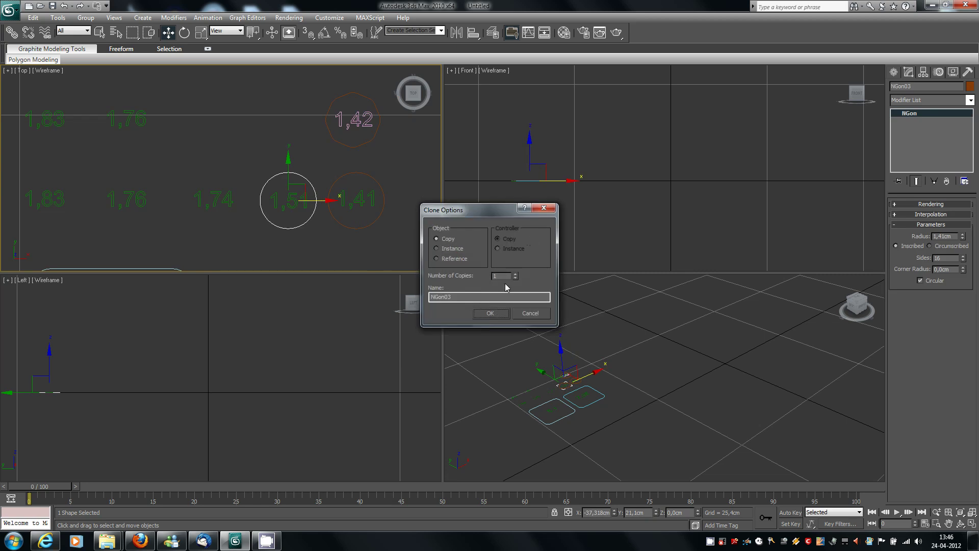
left_click(491, 313)
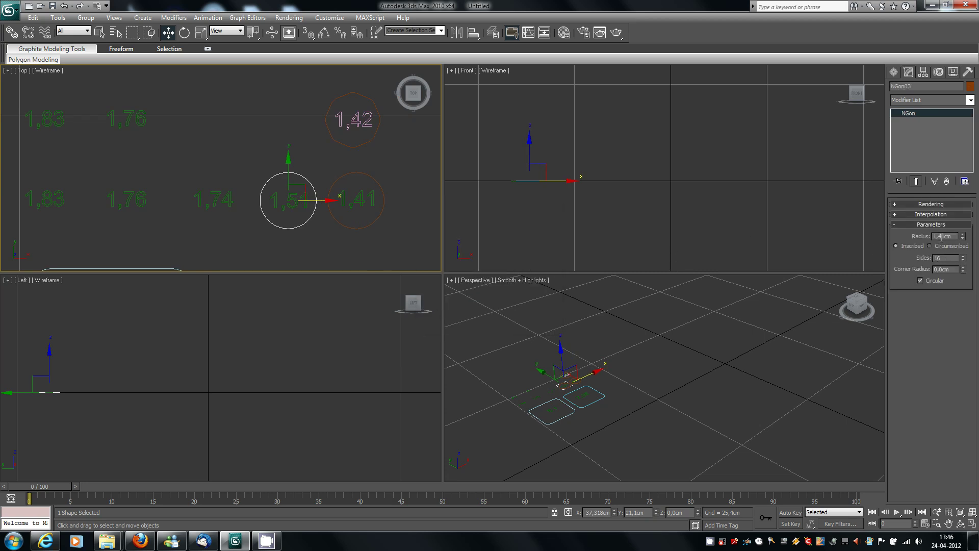
double_click(945, 236)
type("1,5")
key("Return")
type("1")
key("Return")
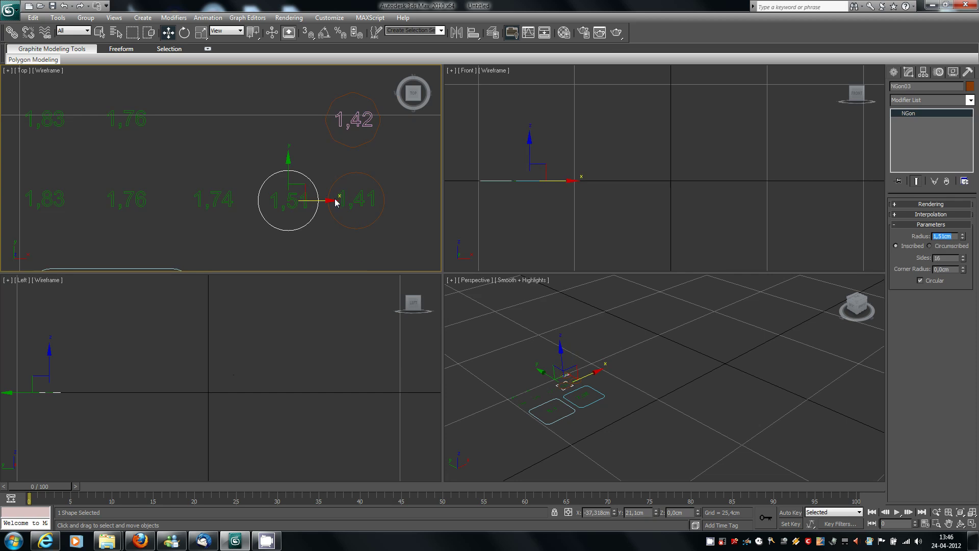
Copy the 1,51 circle onto the 1,74 label and set the copy's radius to 1,74 cm
left_click(317, 201)
left_click_drag(318, 200, 248, 199, "shift")
left_click_drag(222, 200, 242, 201)
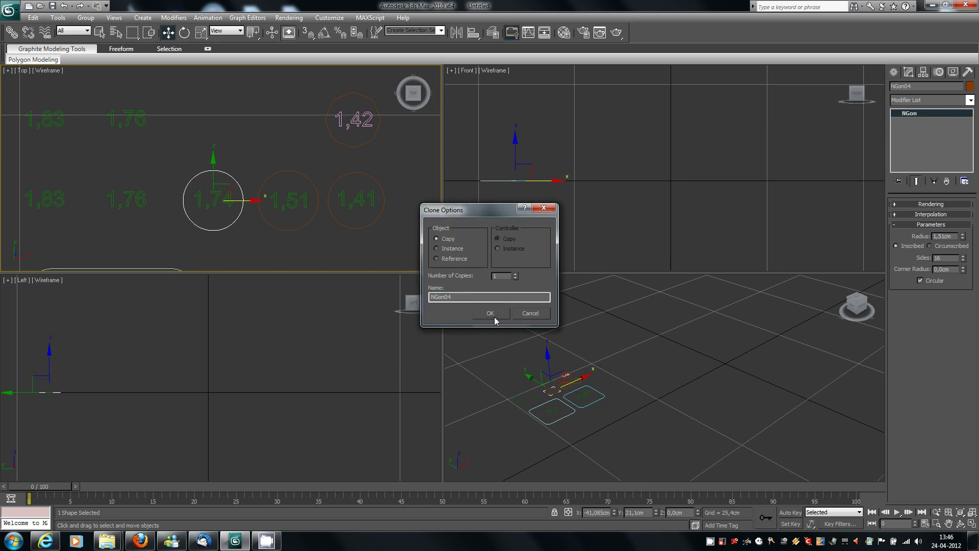
left_click(495, 315)
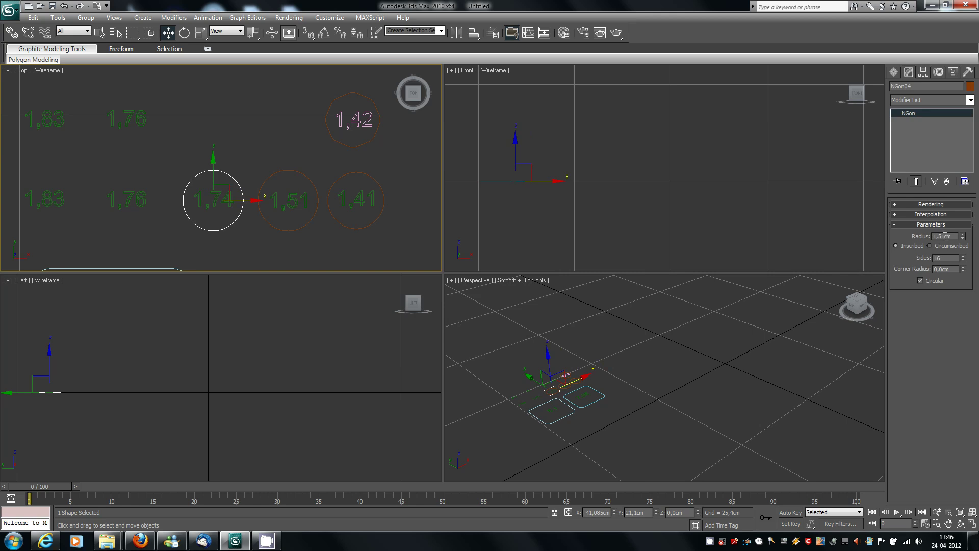
double_click(944, 236)
type("1,74")
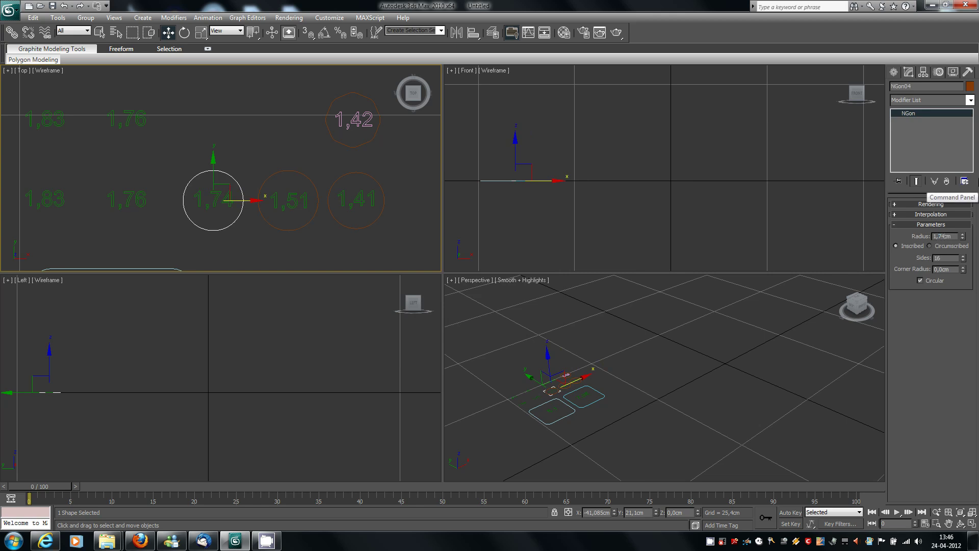
key("Return")
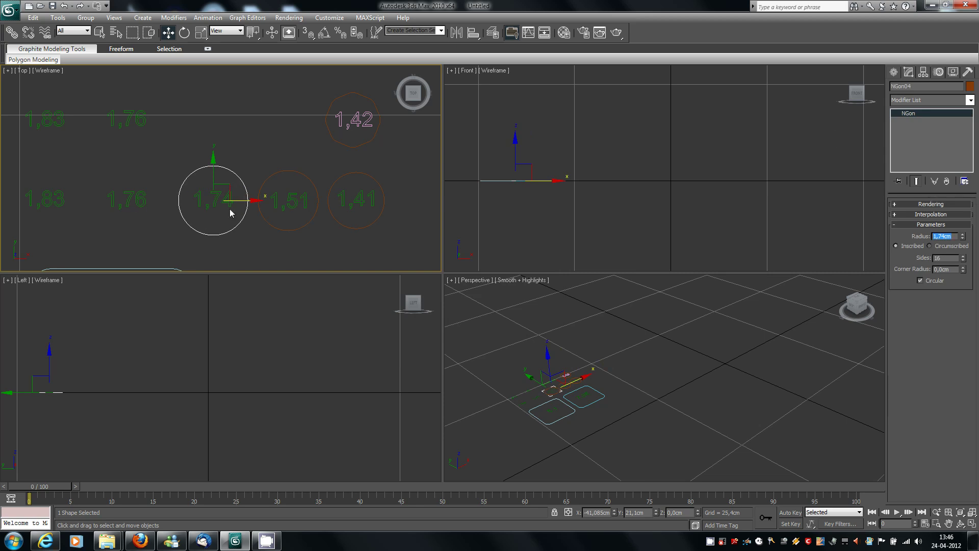
Copy the 1,74 circle onto the lower 1,76 label and set the copy's radius to 1,76 cm
left_click_drag(245, 200, 155, 206, "shift")
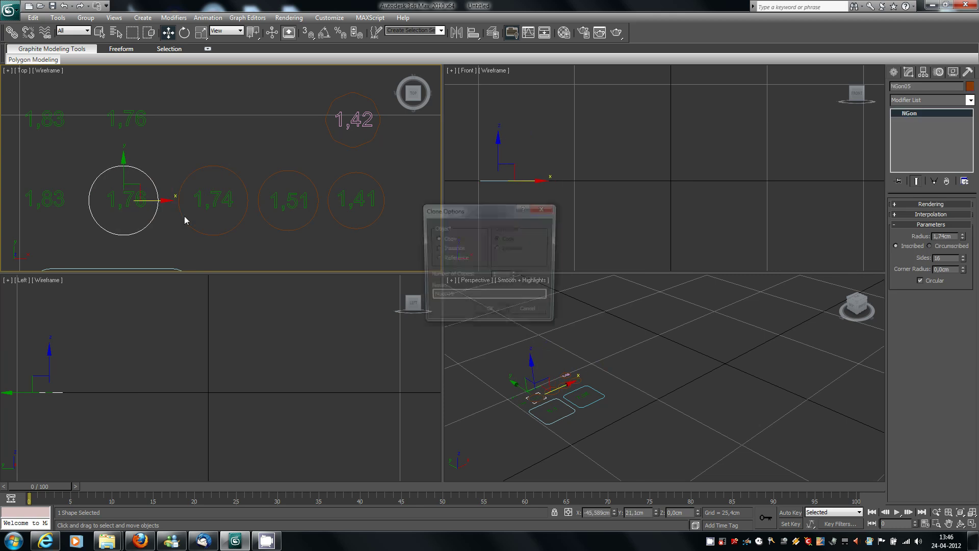
left_click(498, 313)
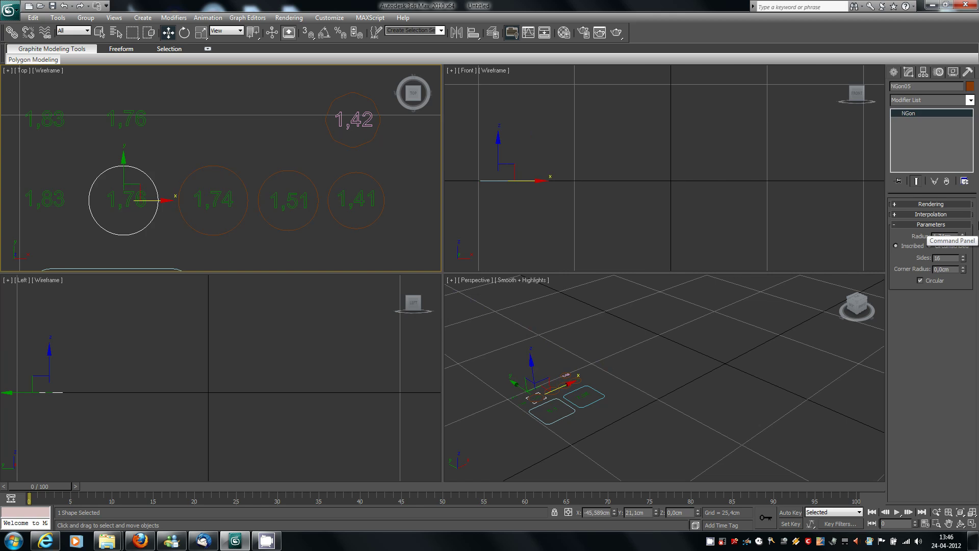
key("Return")
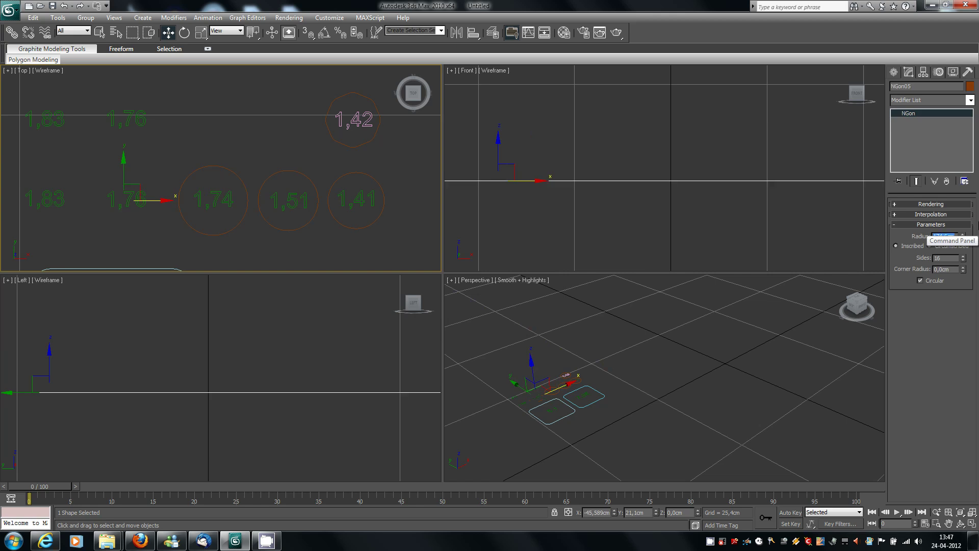
type("1,76")
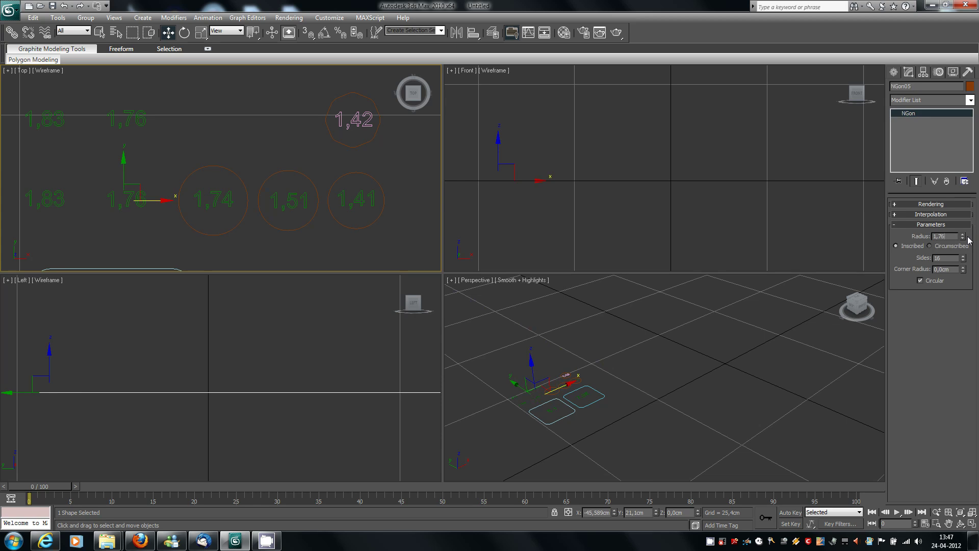
key("Return")
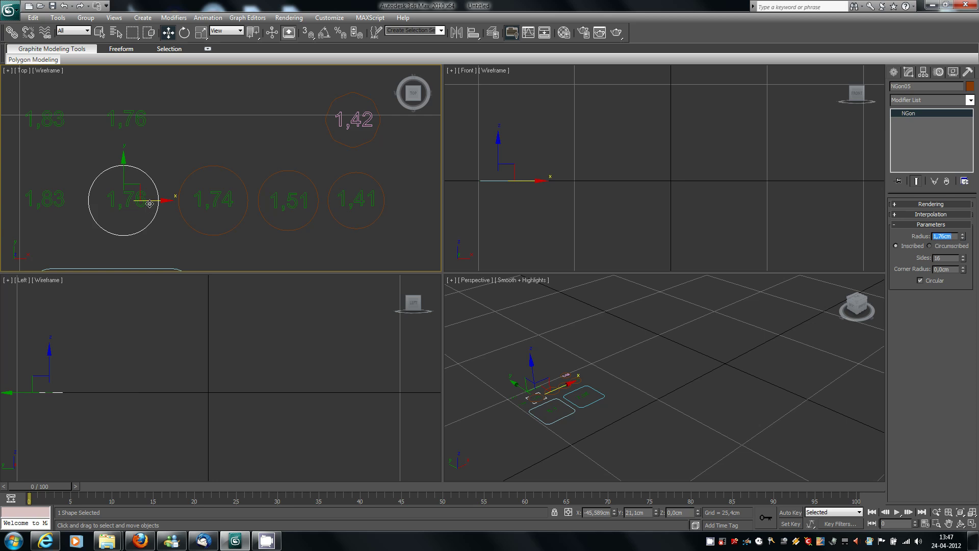
Copy the 1,76 circle onto the lower 1,83 label and set the copy's radius to 1,83 cm
mouse_move(152, 201)
left_mouse_down("shift")
mouse_move(60, 200)
mouse_move(80, 200)
left_mouse_up("shift")
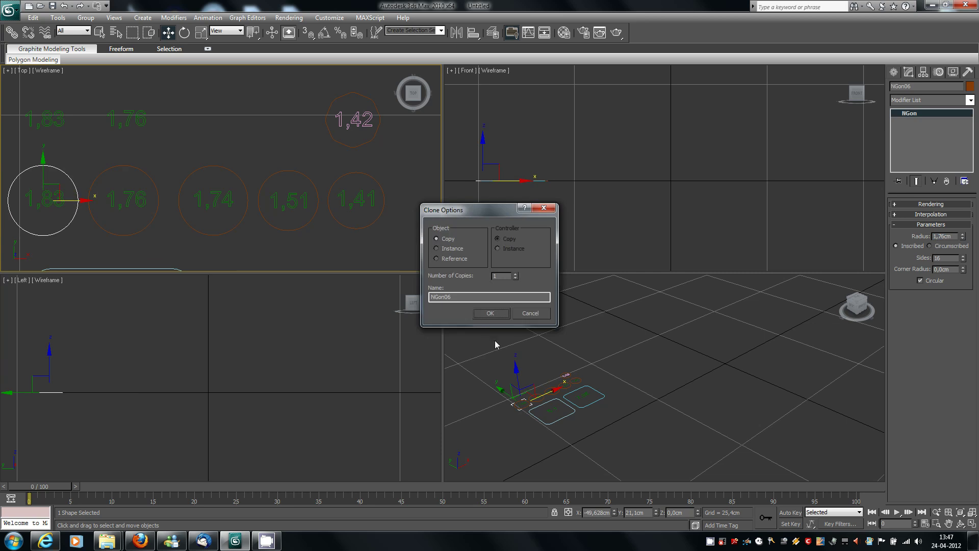
left_click(499, 312)
left_click(941, 238)
key("BackSpace")
type("5")
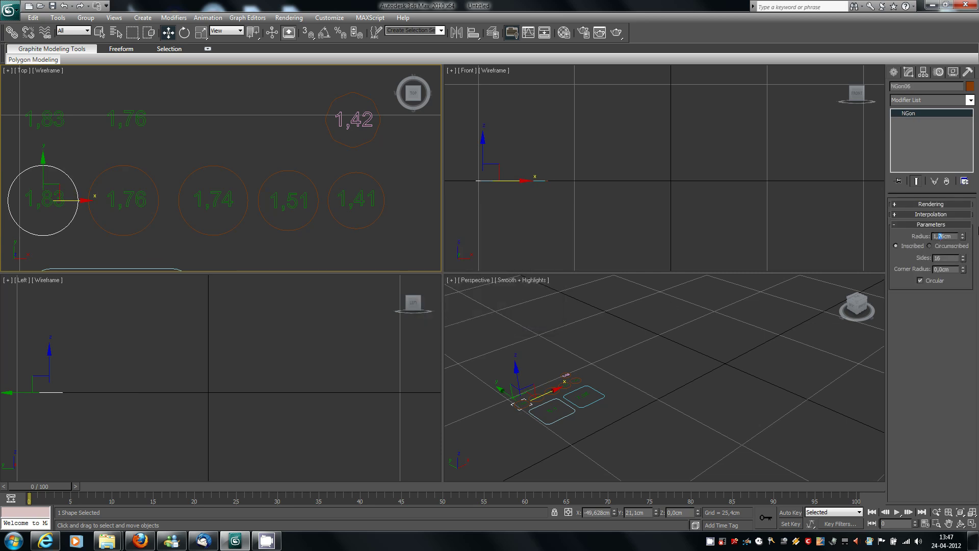
type("3")
key("Delete")
key("Return")
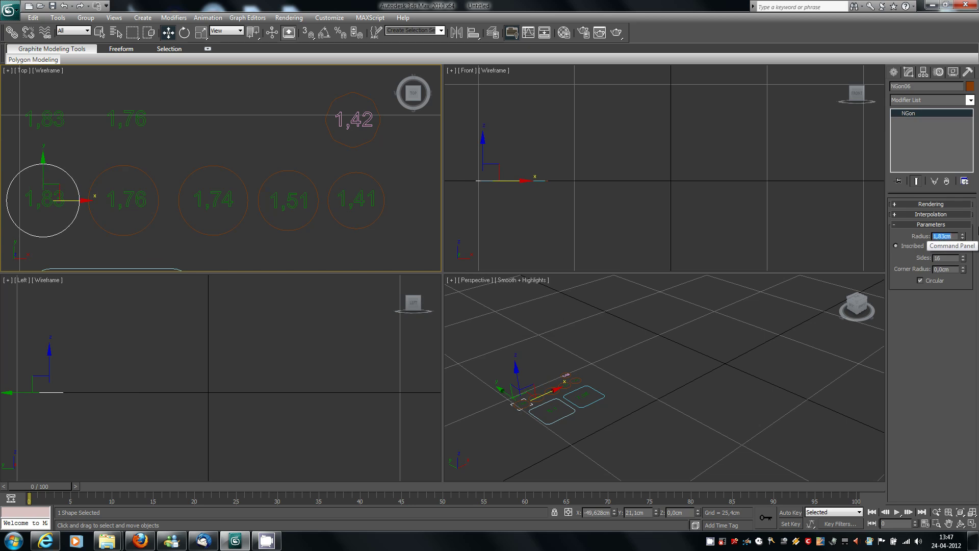
Copy the 1,42 octagon onto the upper 1,76 label and give the copy a radius of 1,76 cm and a corner radius of 0,9 cm
middle_click_drag(251, 148, 288, 153)
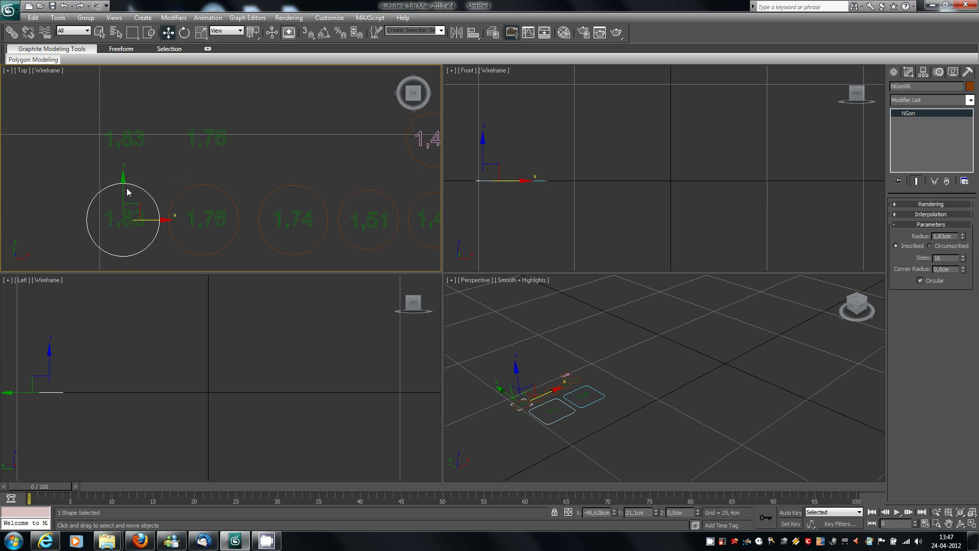
left_click(416, 165)
middle_click_drag(352, 182, 304, 182)
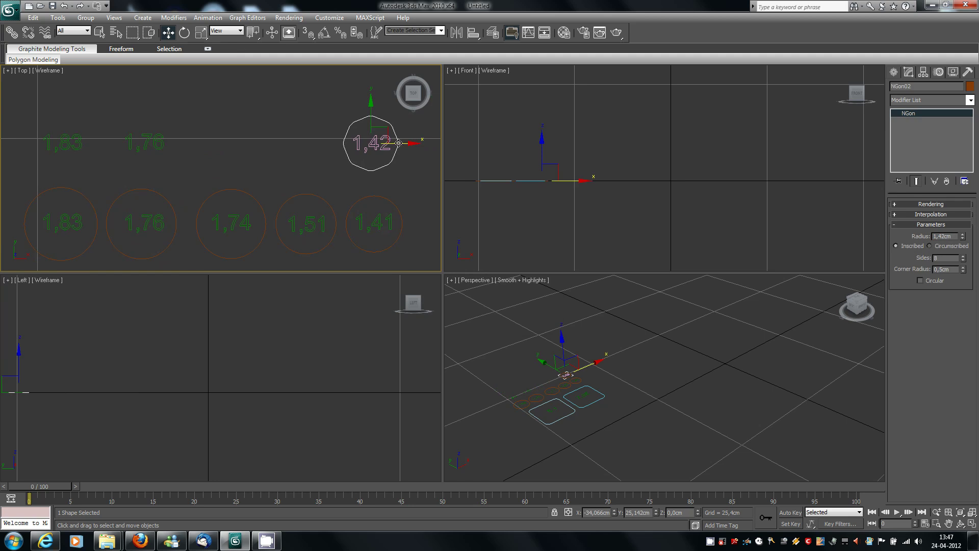
mouse_move(400, 145)
left_mouse_down("shift")
mouse_move(148, 142)
mouse_move(188, 146)
mouse_move(173, 147)
left_mouse_up("shift")
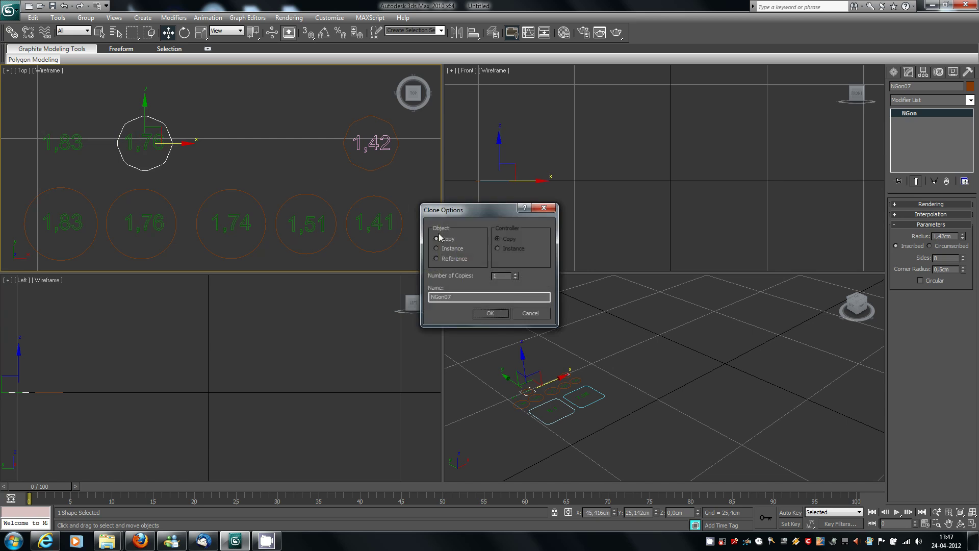
left_click(492, 316)
left_click_drag(948, 237, 914, 240)
type("1,76")
key("Return")
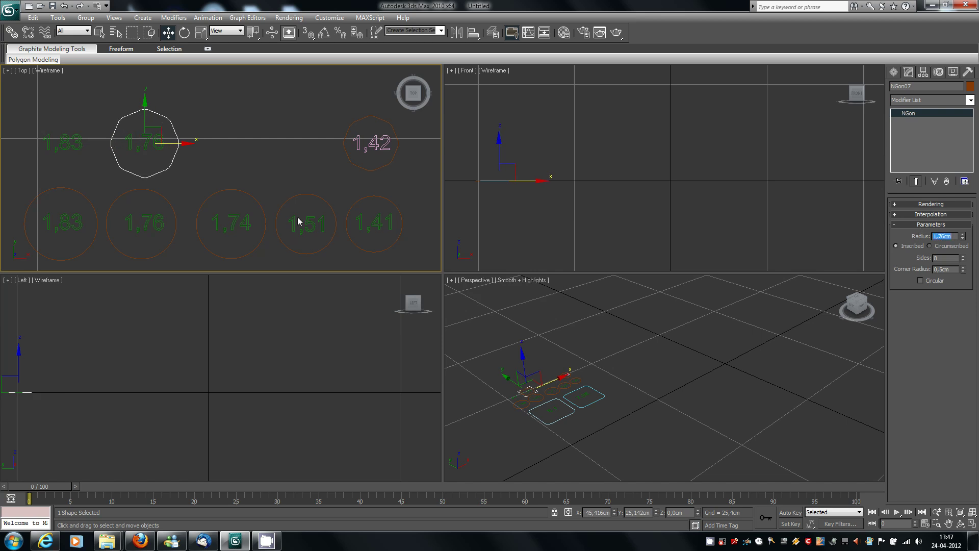
left_click(941, 270)
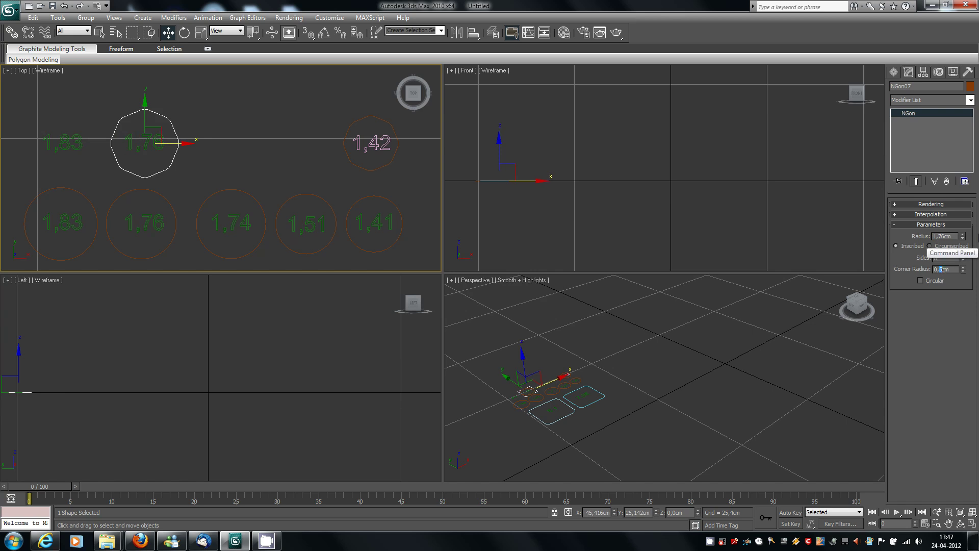
key("Return")
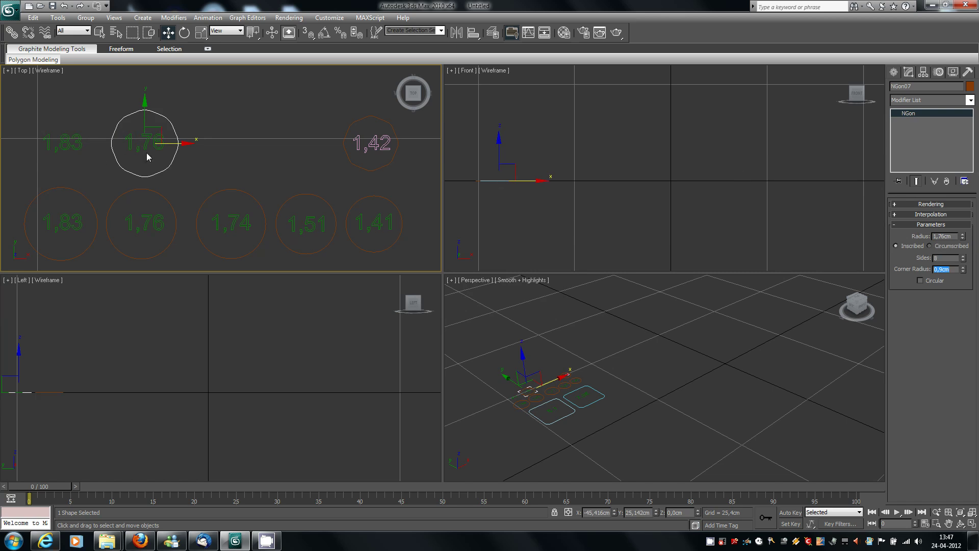
left_click(174, 143)
left_click_drag(174, 144, 88, 143)
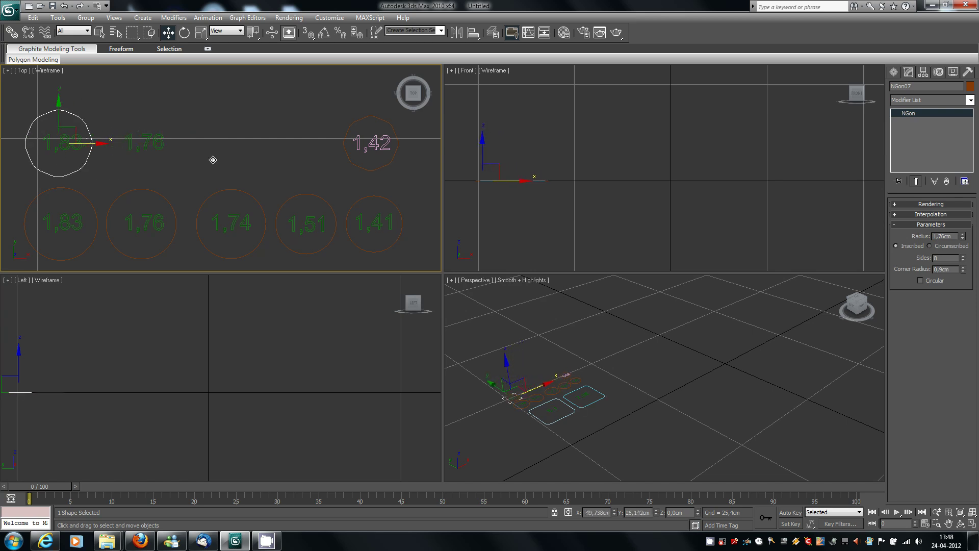
key("ctrl+z")
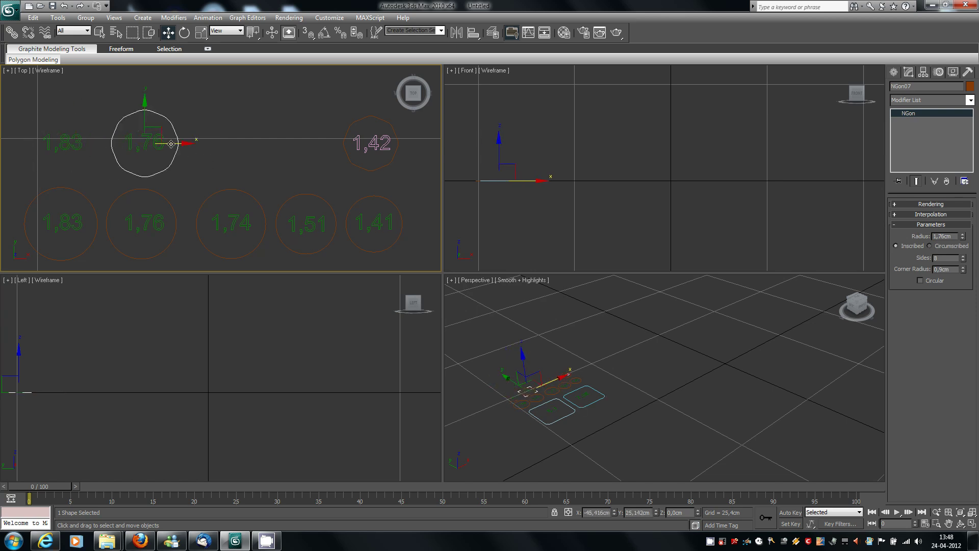
Copy the 1,76 octagon onto the upper 1,83 label, set the copy's radius to 1,83 cm, and deselect it
mouse_move(172, 144)
left_mouse_down("shift")
mouse_move(66, 145)
mouse_move(90, 144)
left_mouse_up("shift")
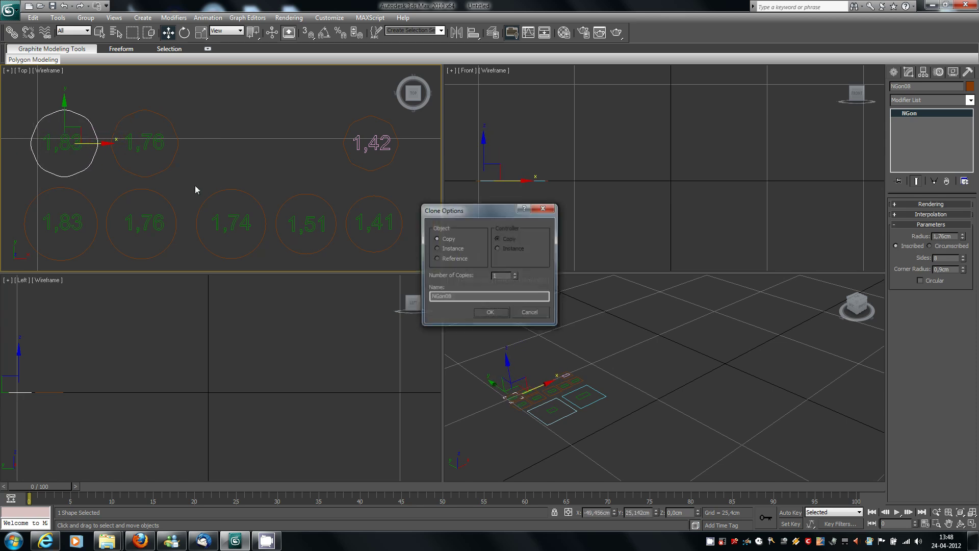
left_click(490, 313)
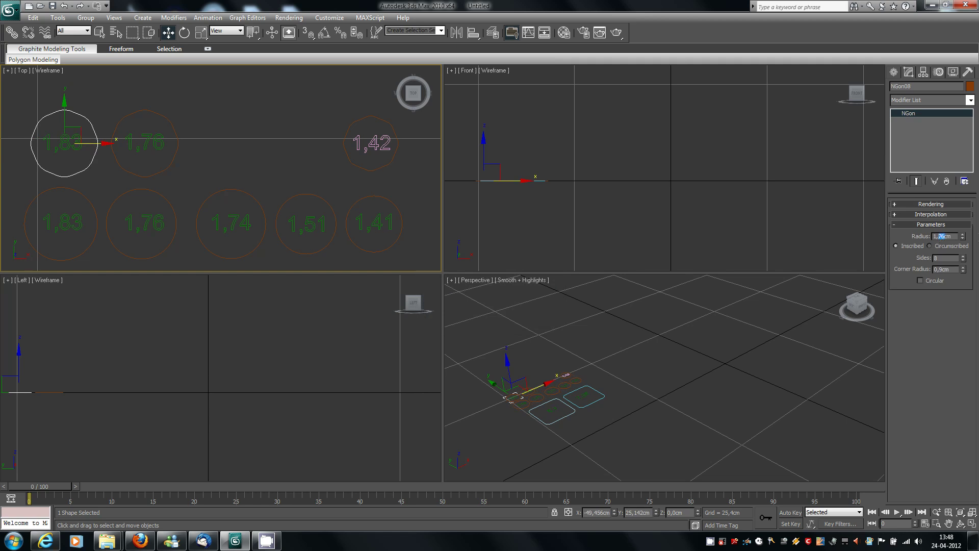
type("83")
key("Return")
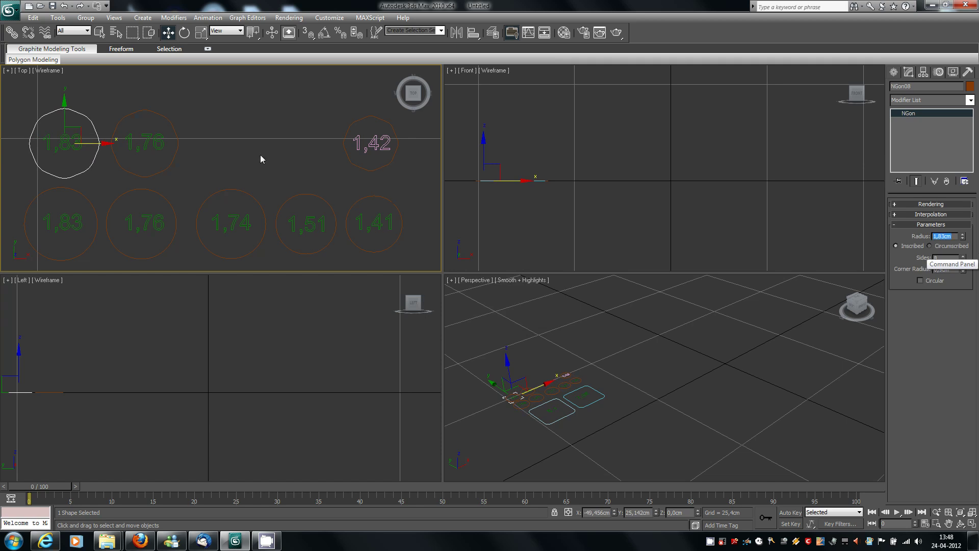
middle_click_drag(243, 144, 257, 144)
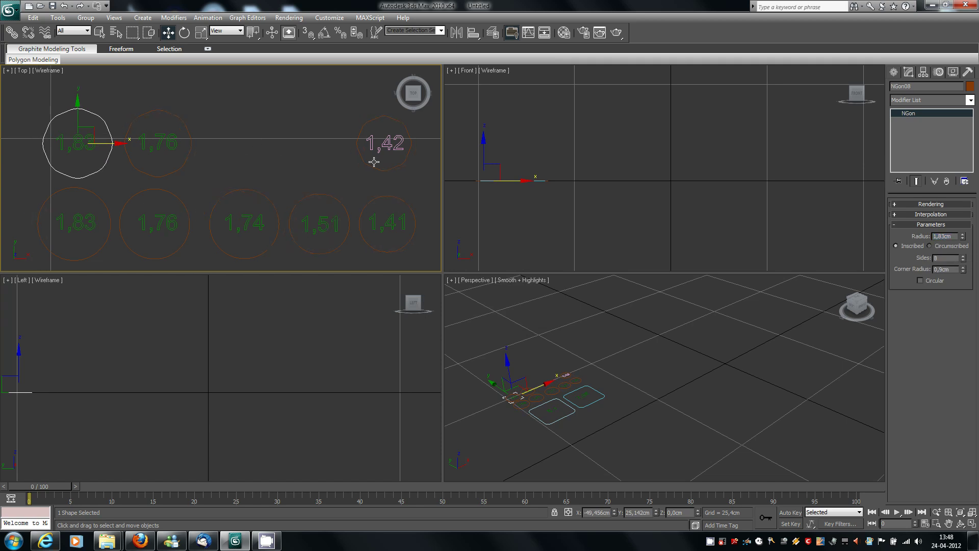
left_click(250, 150)
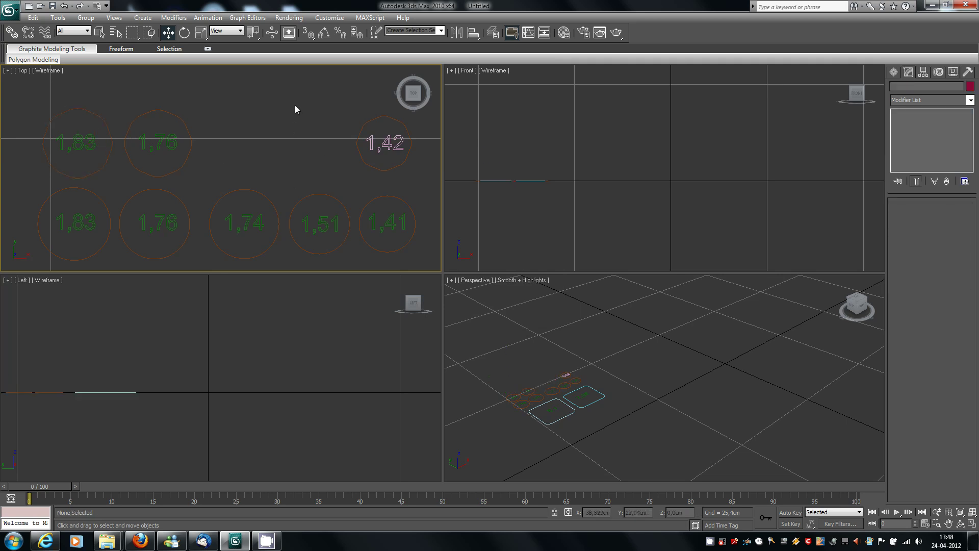
In the Perspective viewport, create a vertical Line with Corner drag type from the origin to Z 24 cm, using exact coordinates
scroll(257, 158, "down", 5)
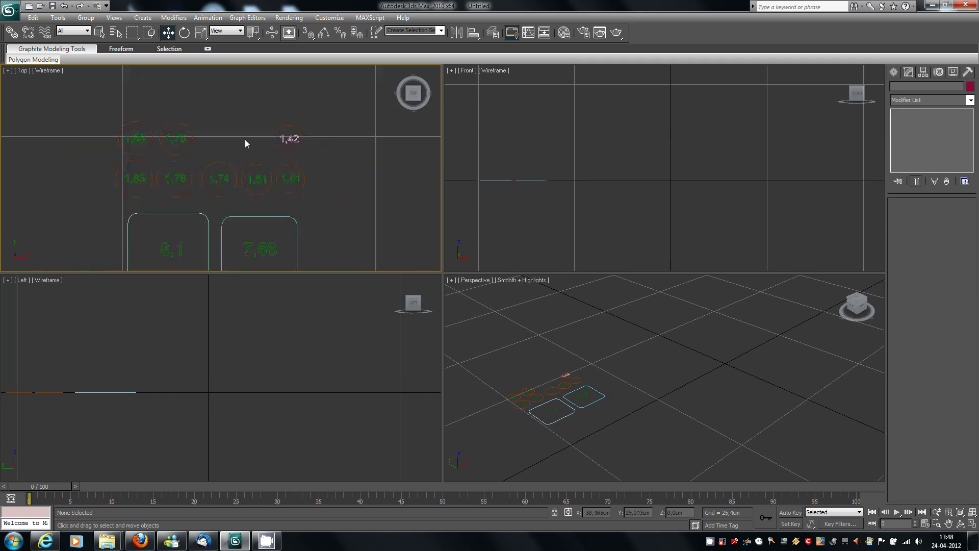
scroll(240, 127, "down", 3)
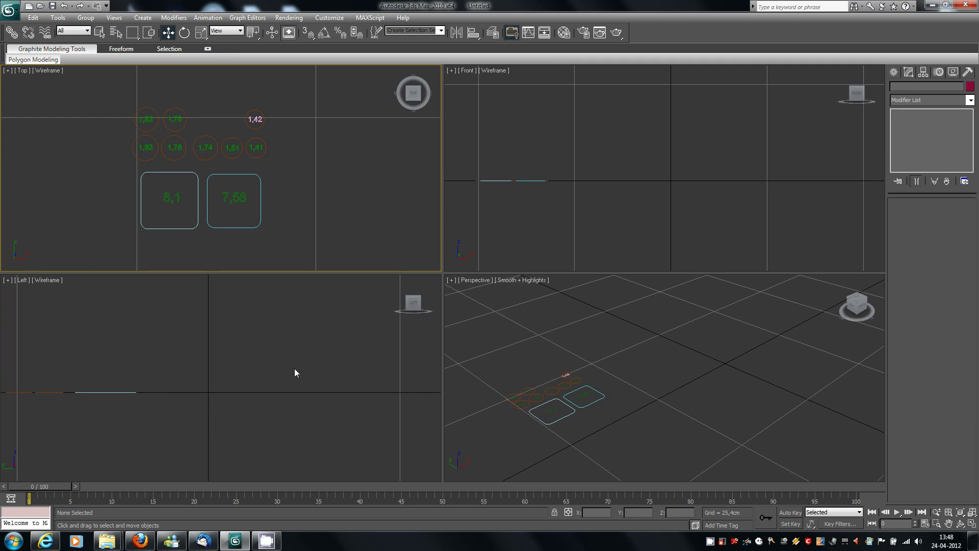
left_click(894, 72)
left_click(910, 89)
left_click(917, 144)
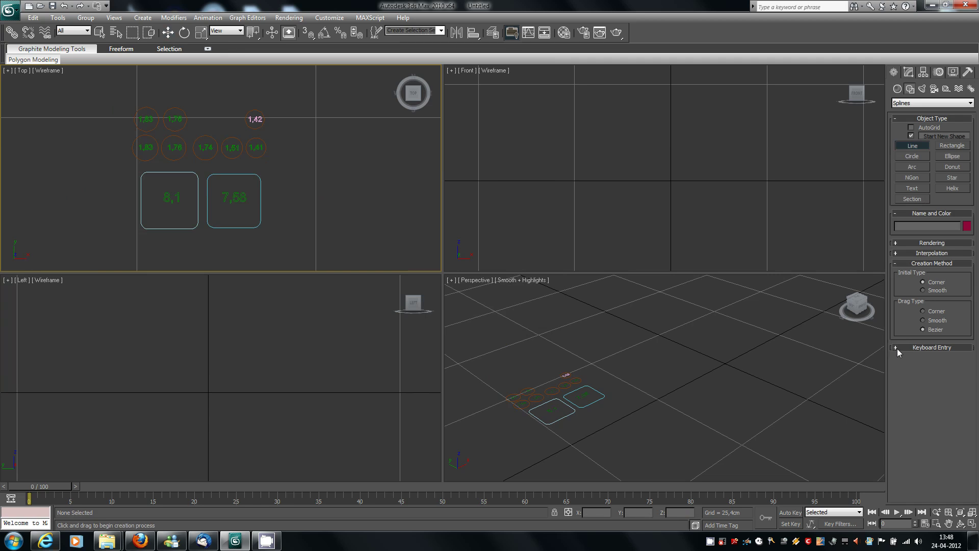
right_click(691, 405)
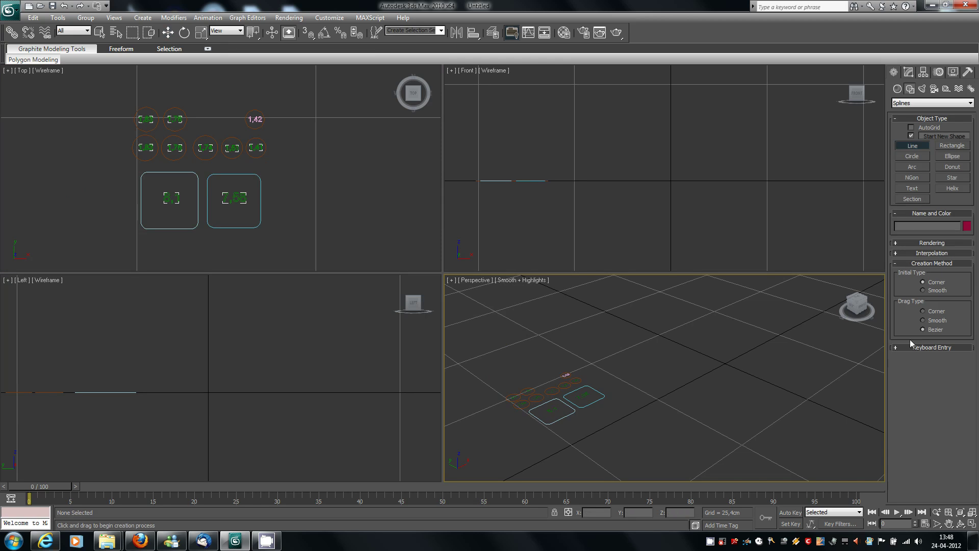
left_click(897, 348)
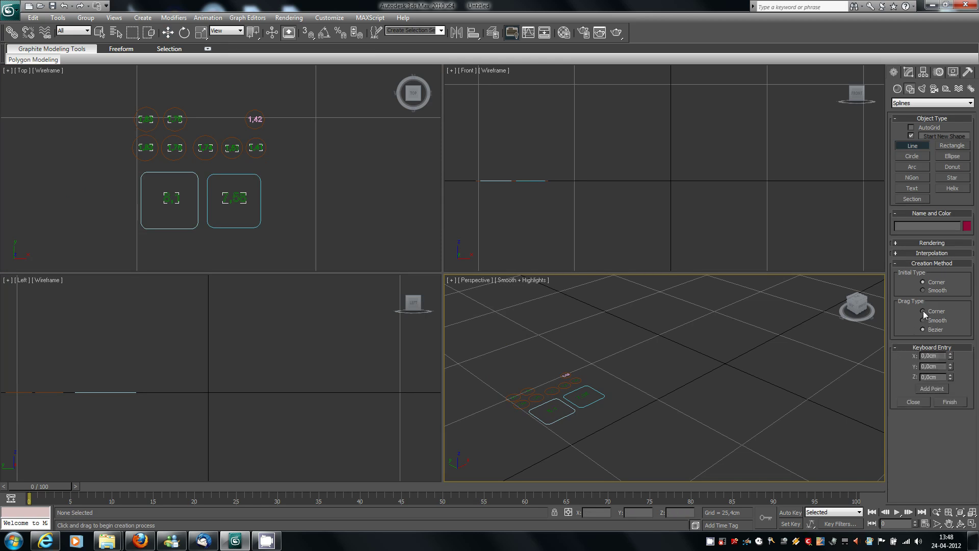
left_click(932, 389)
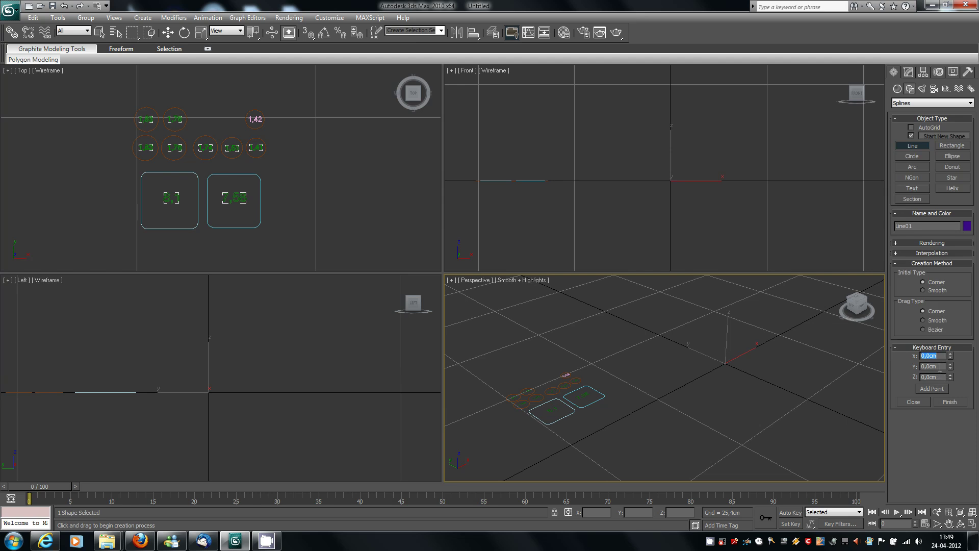
left_click(928, 377)
type("24")
left_click(934, 388)
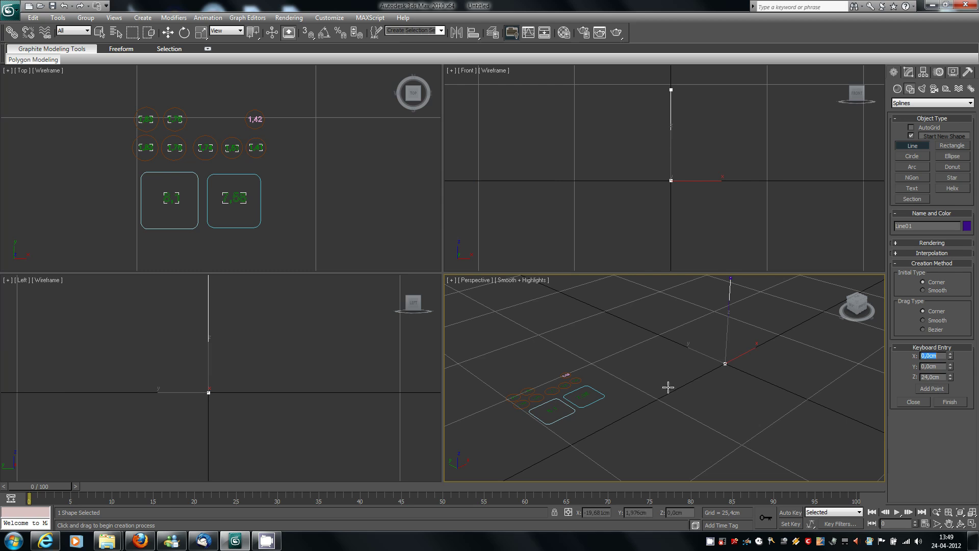
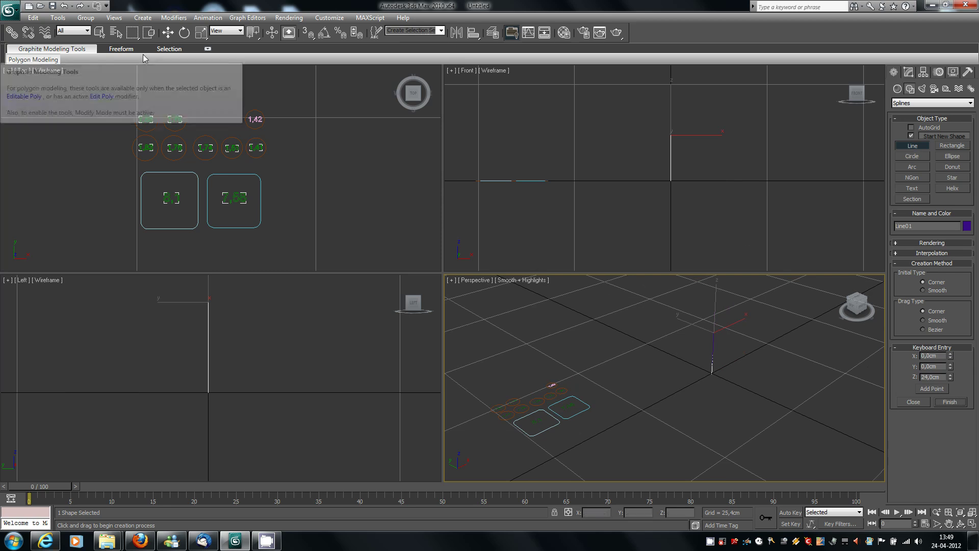
left_click(116, 33)
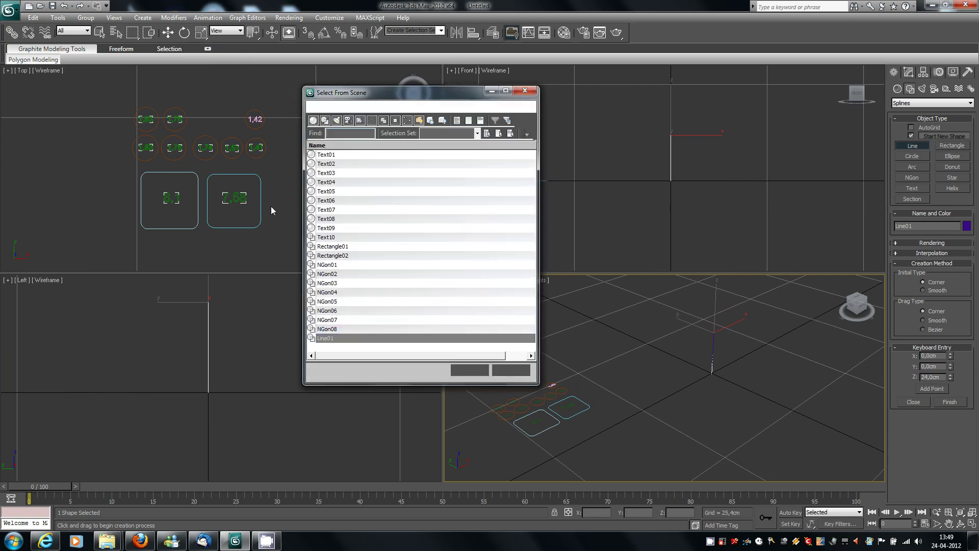
left_click(532, 92)
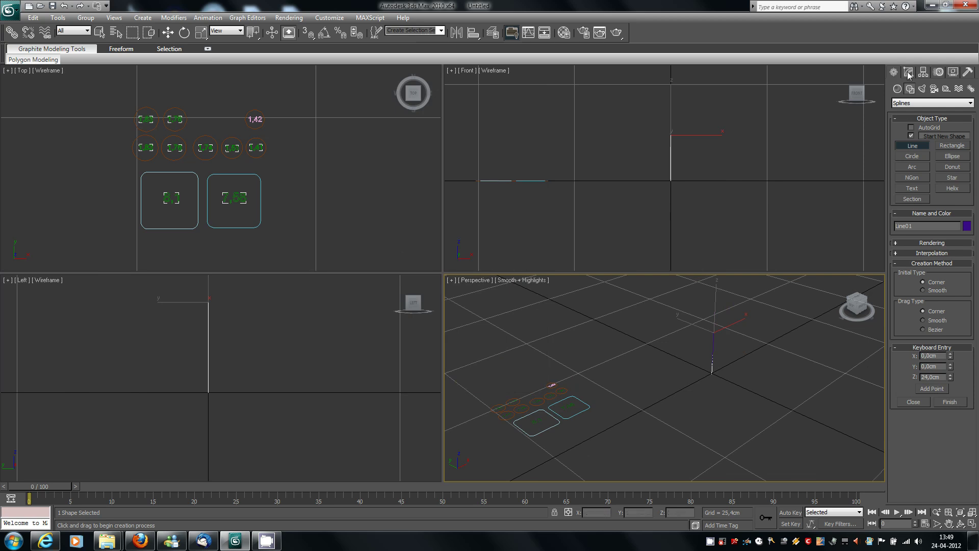
left_click(910, 148)
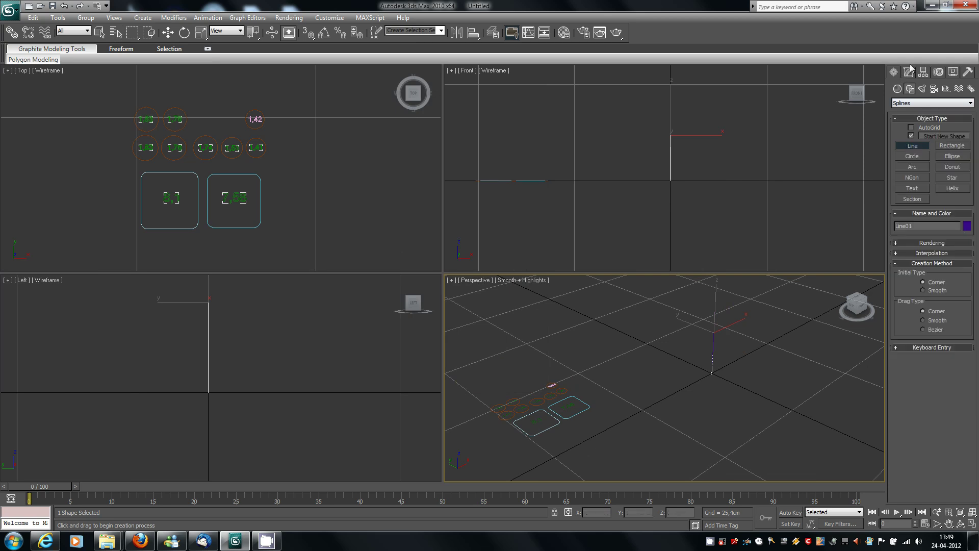
Create a Loft compound object on the vertical line with path Distance mode, using the larger rounded rectangle as the shape at 0 cm
left_click(898, 90)
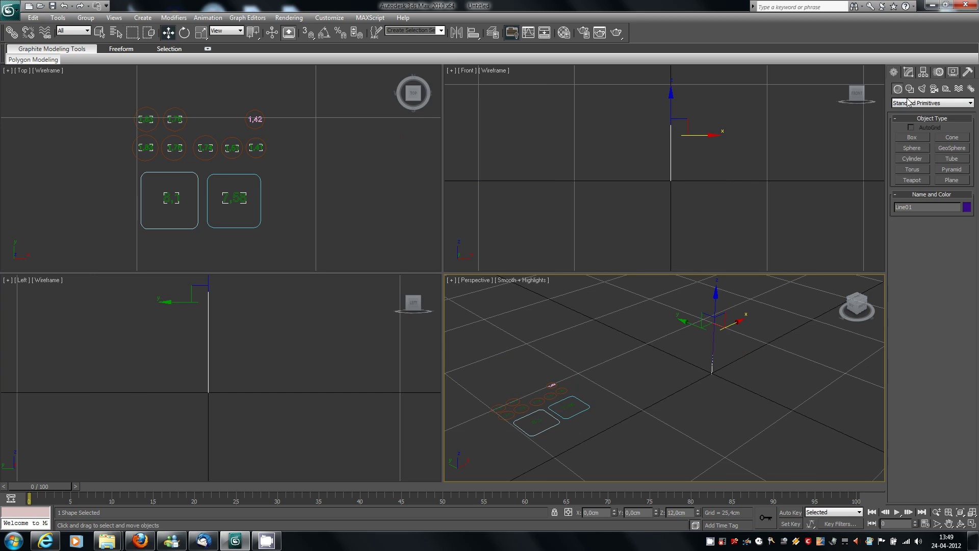
left_click(911, 102)
left_click(912, 124)
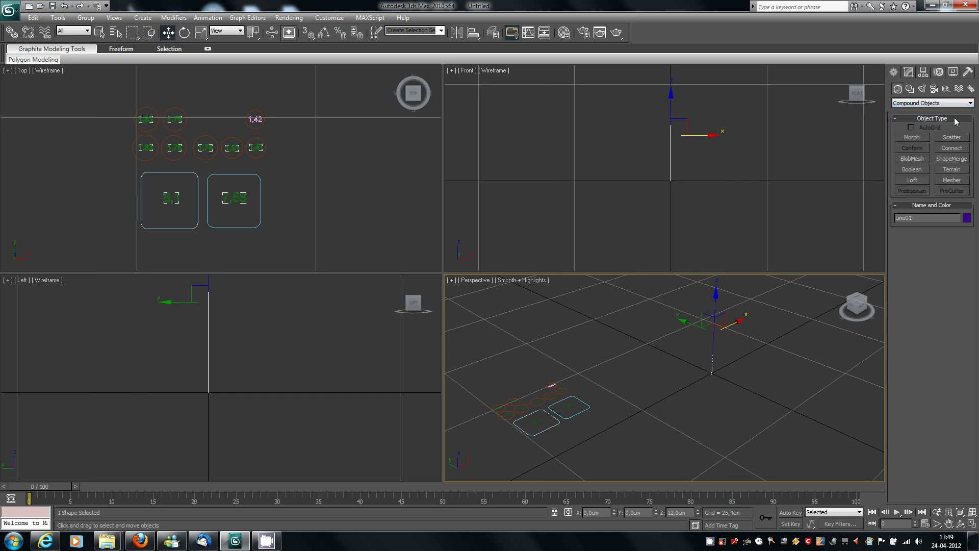
left_click(912, 180)
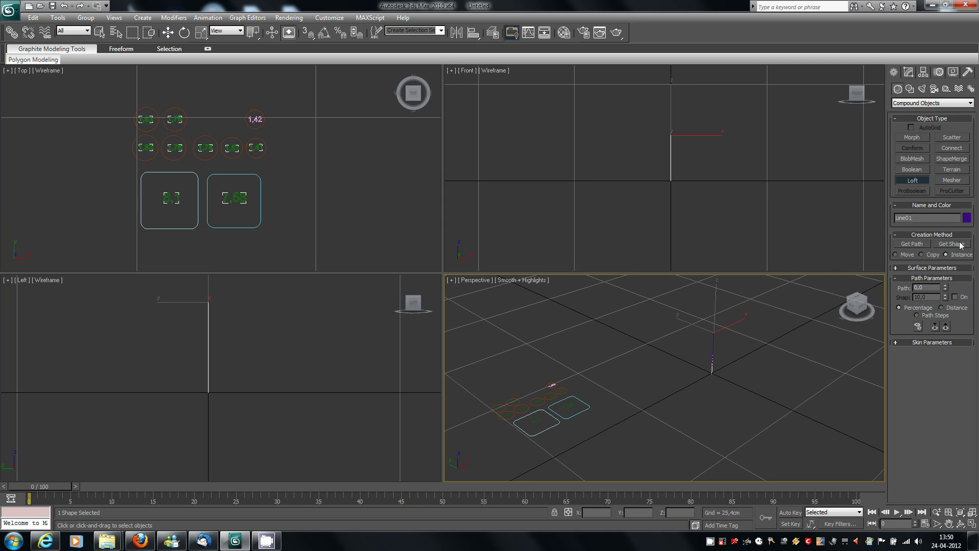
left_click(943, 307)
left_click(953, 244)
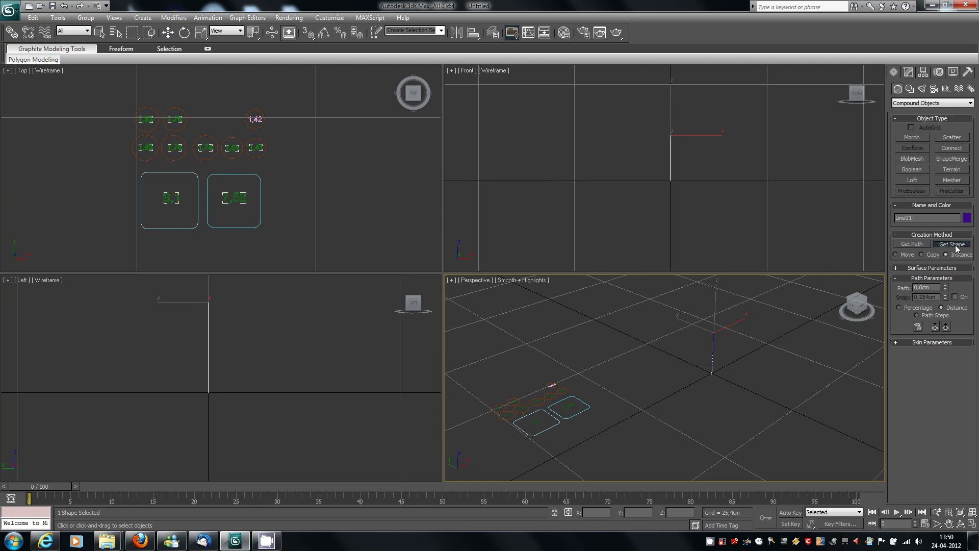
left_click(192, 229)
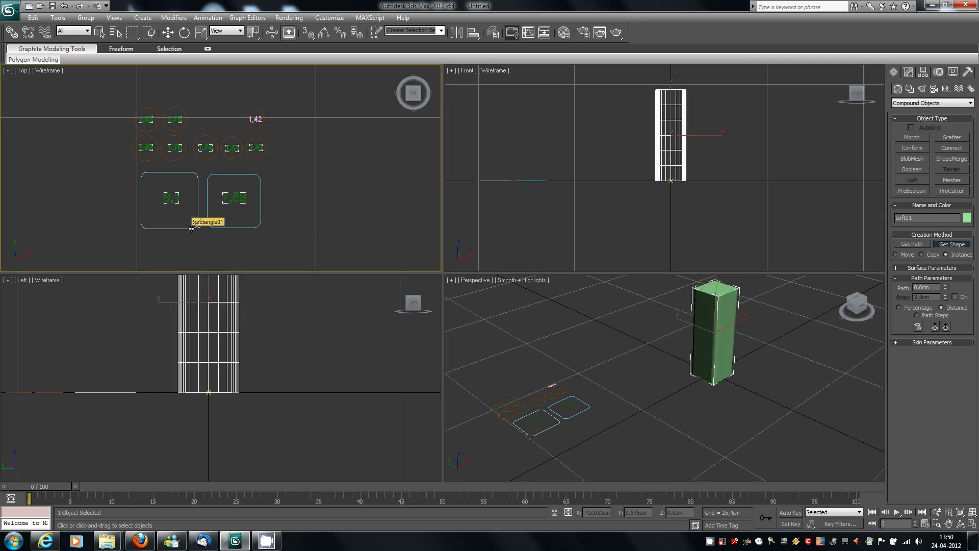
Add the larger rounded rectangle as a loft cross-section at path distance 1,85 cm
middle_click_drag(696, 367, 647, 348)
scroll(631, 401, "up", 5)
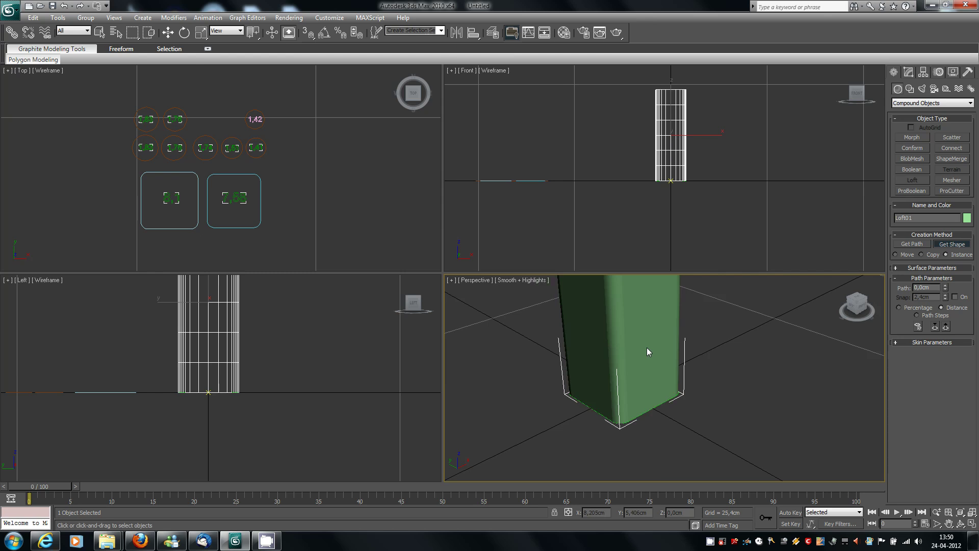
left_click(919, 287)
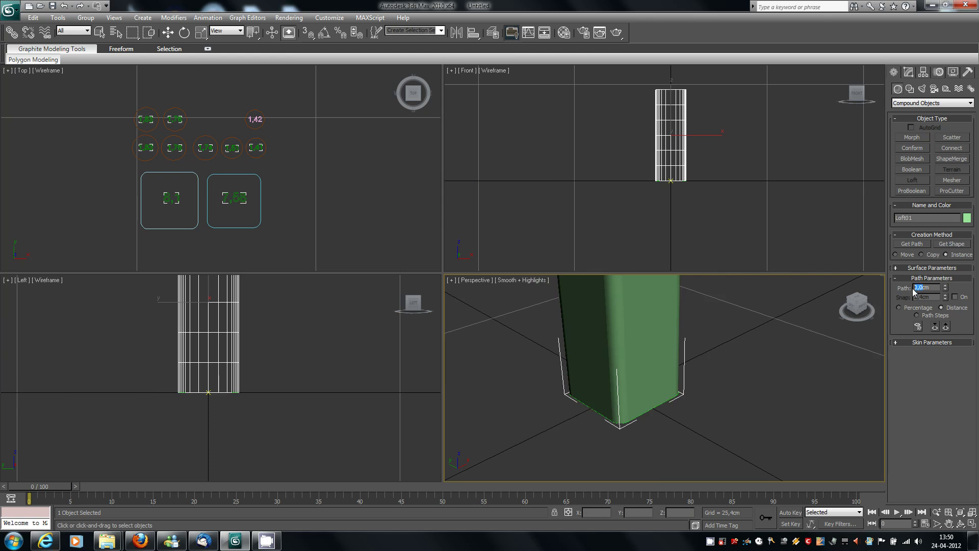
type("86")
left_click(957, 244)
left_click(197, 224)
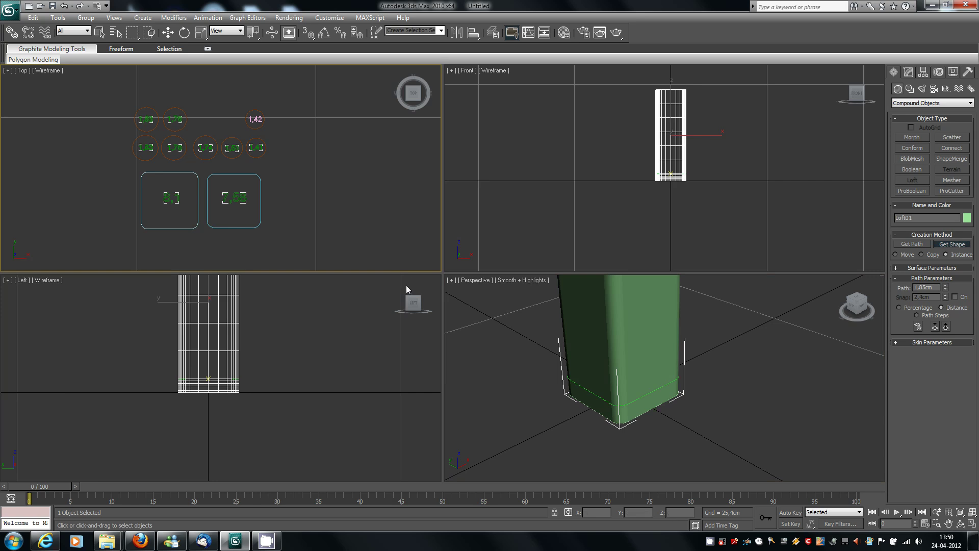
Set the loft path distance to 1,88 cm and assign the smaller rounded rectangle there to form the base step
left_click(924, 288)
left_click_drag(923, 288, 925, 287)
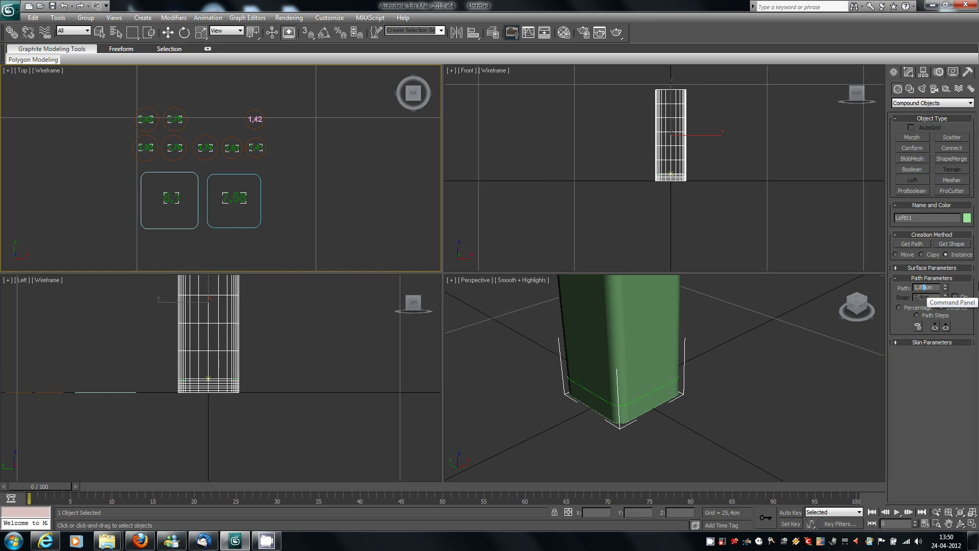
key("Return")
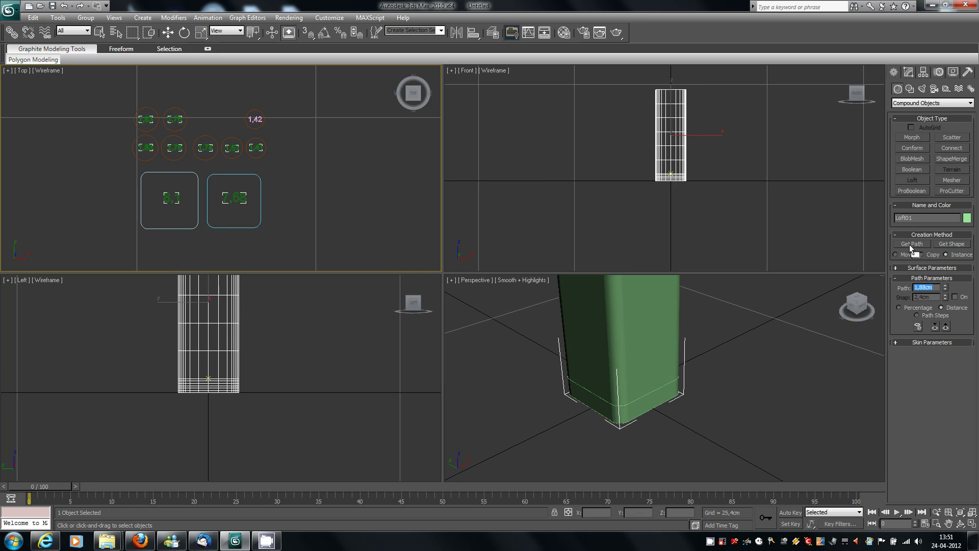
left_click(952, 244)
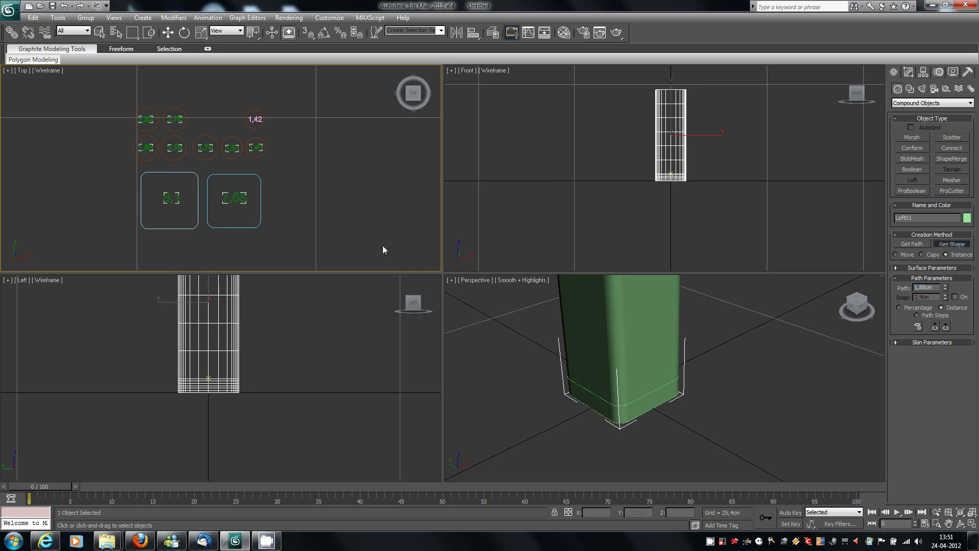
left_click(254, 227)
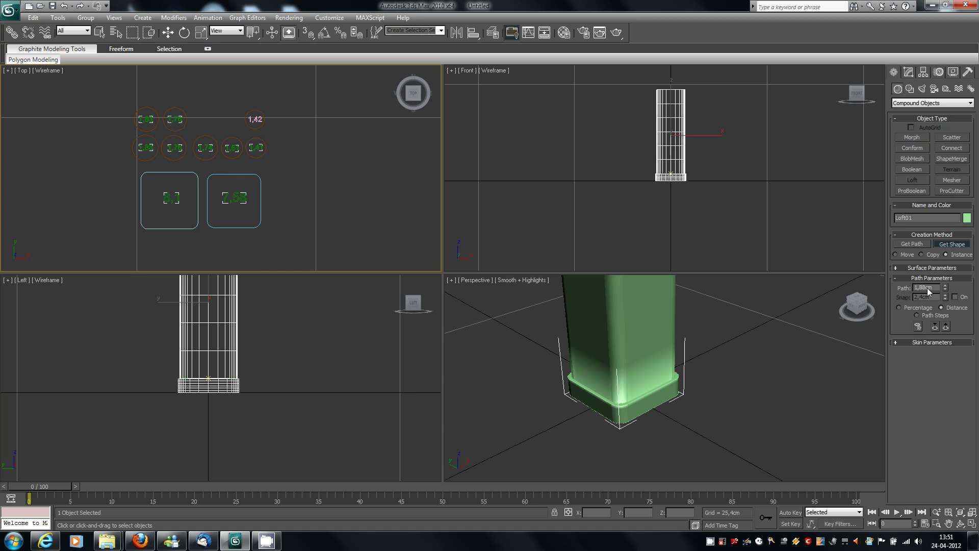
Add the smaller rounded rectangle as a loft cross-section at path distance 13,518 cm
left_click(917, 288)
left_click_drag(926, 287, 896, 284)
type("13")
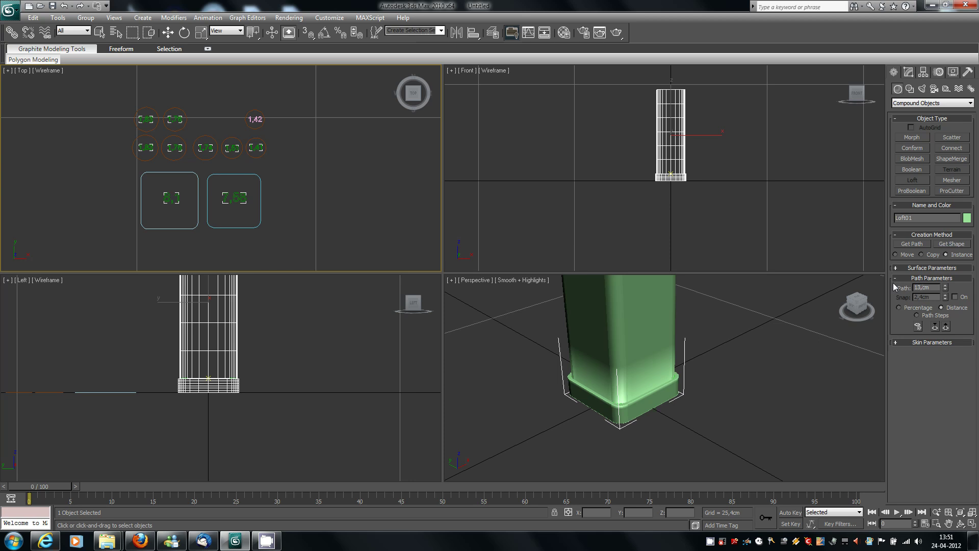
type(",518")
key("Return")
left_click(953, 244)
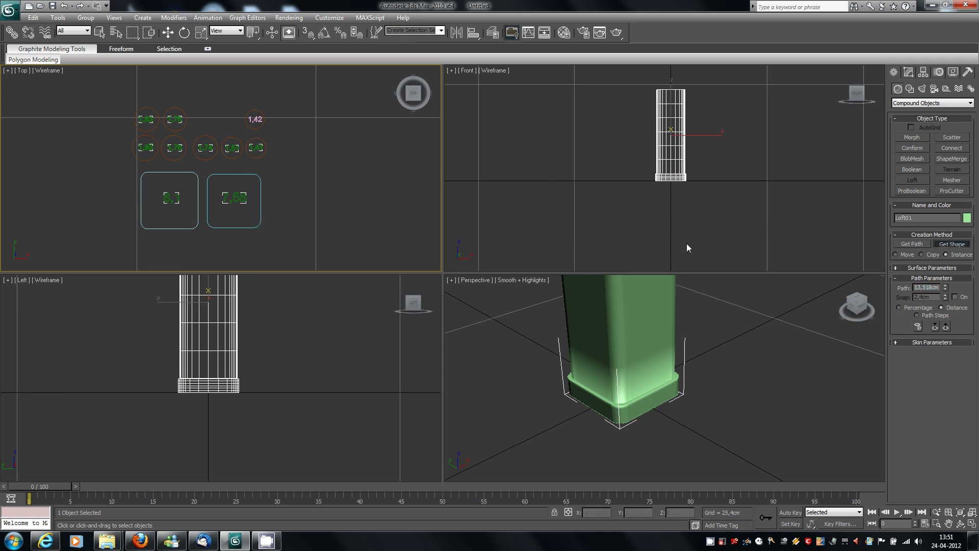
left_click(259, 221)
Set the loft path distance to 13,92 cm and assign the larger rounded rectangle there to widen the upper body
left_click(519, 393)
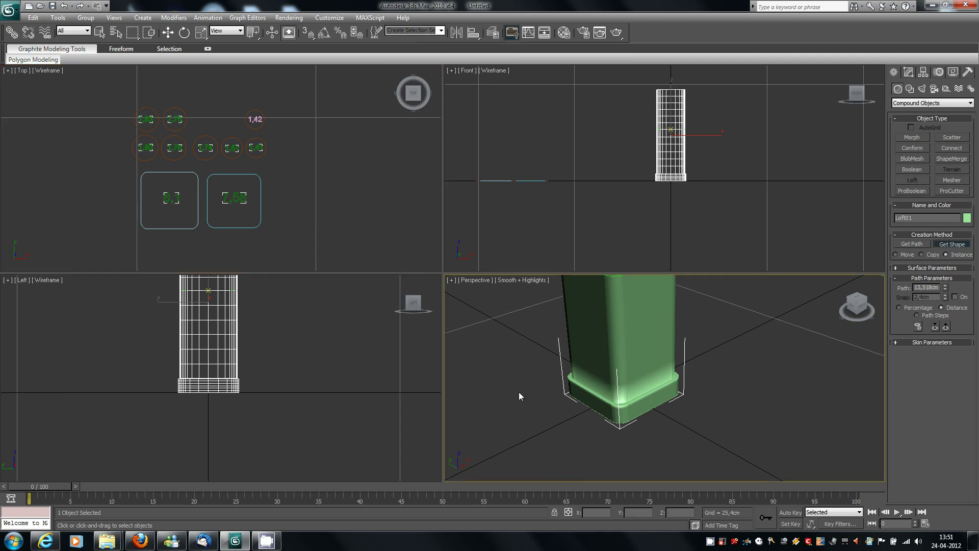
scroll(520, 395, "up", 2)
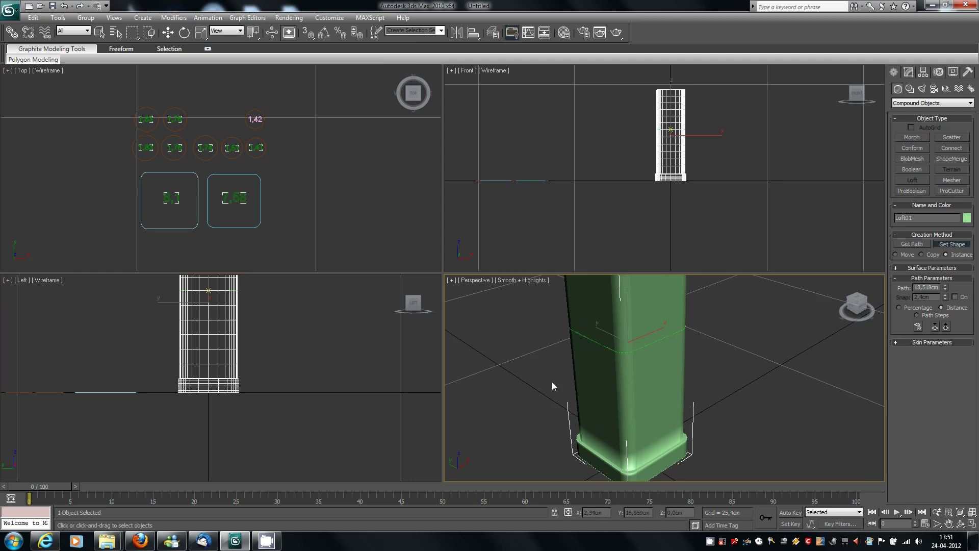
middle_click_drag(544, 363, 545, 422)
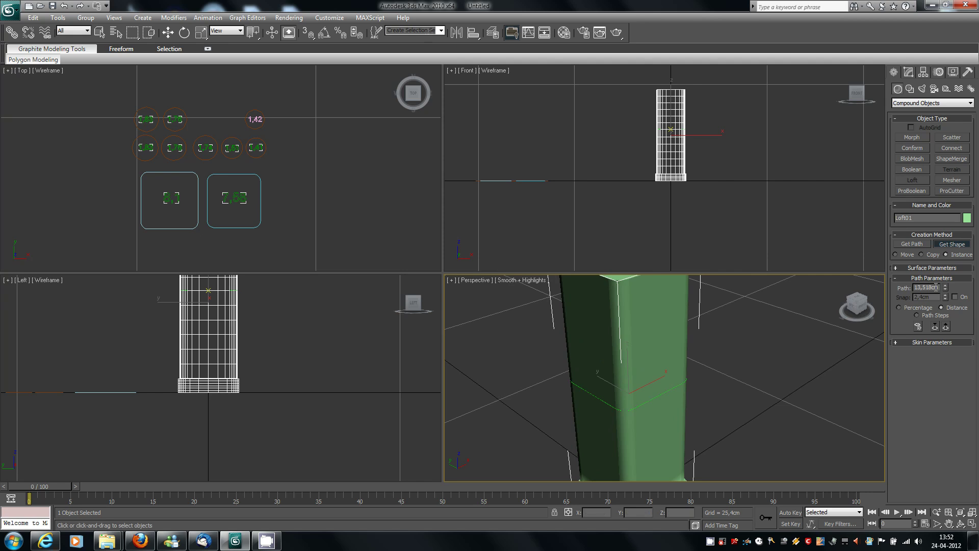
left_click_drag(933, 287, 928, 286)
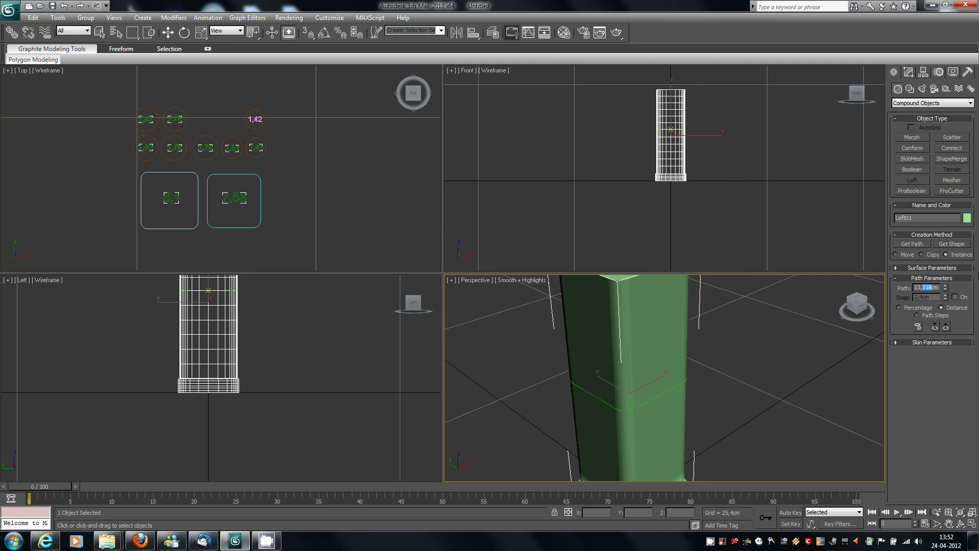
type("92")
key("Return")
left_click(951, 244)
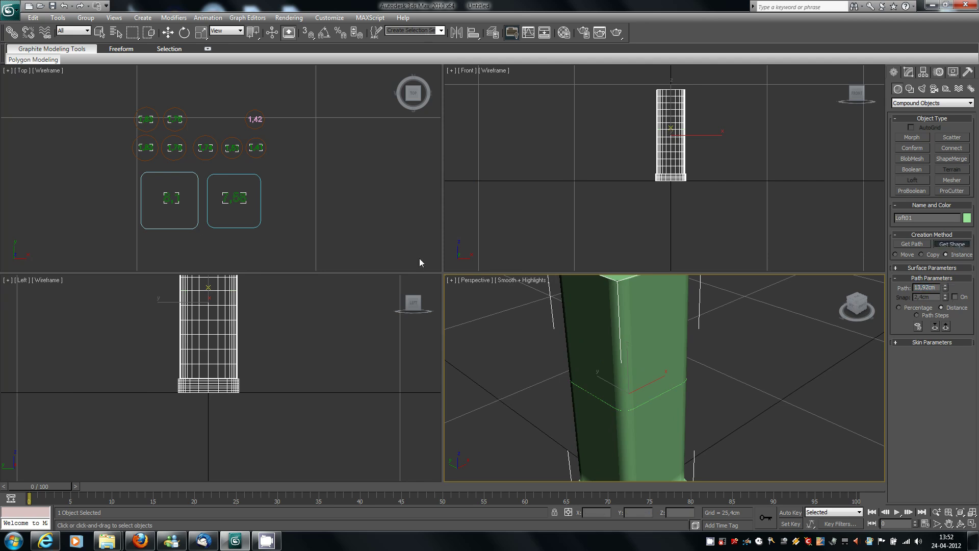
left_click(194, 228)
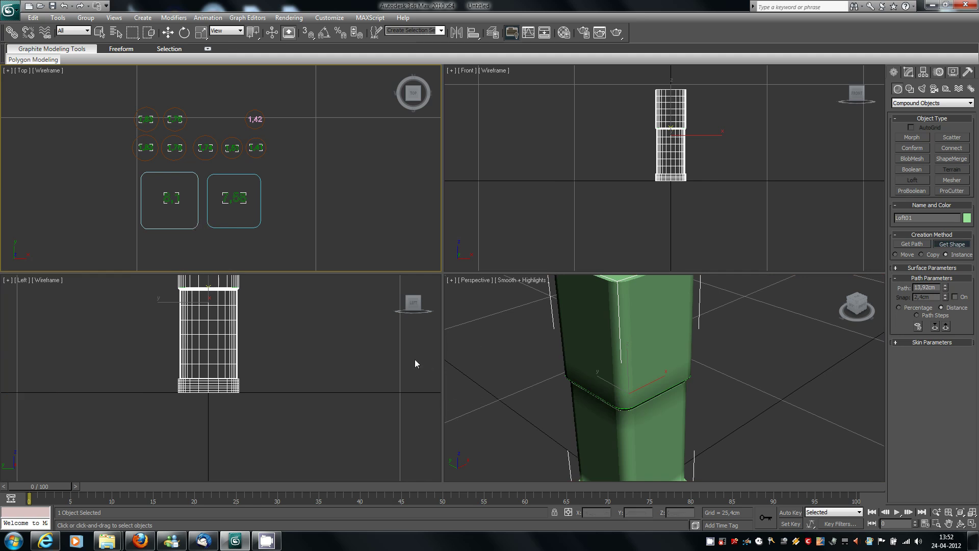
Raise the loft path distance to 14,755 cm and assign the larger rounded rectangle as the cross-section there
left_click(961, 524)
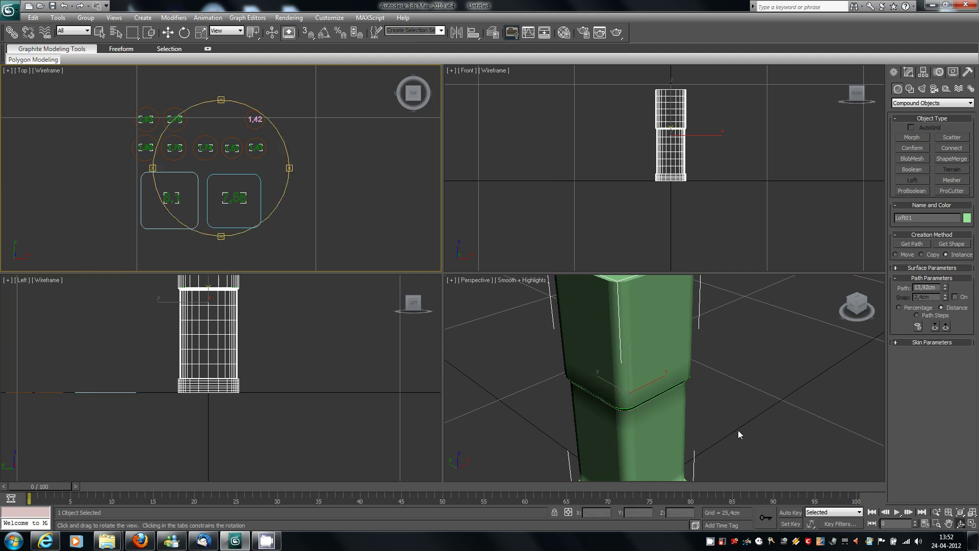
left_click(668, 377)
left_click_drag(673, 359, 676, 352)
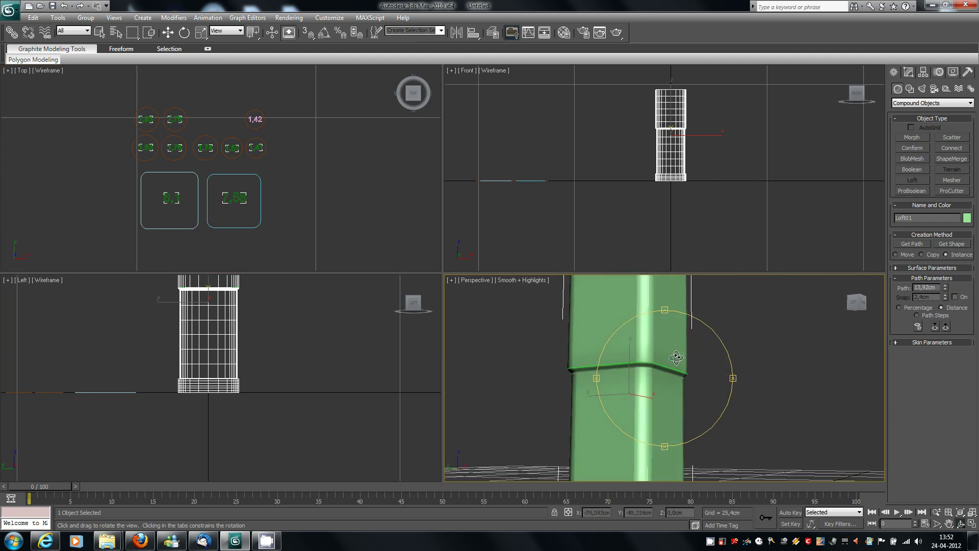
left_click_drag(676, 357, 671, 379)
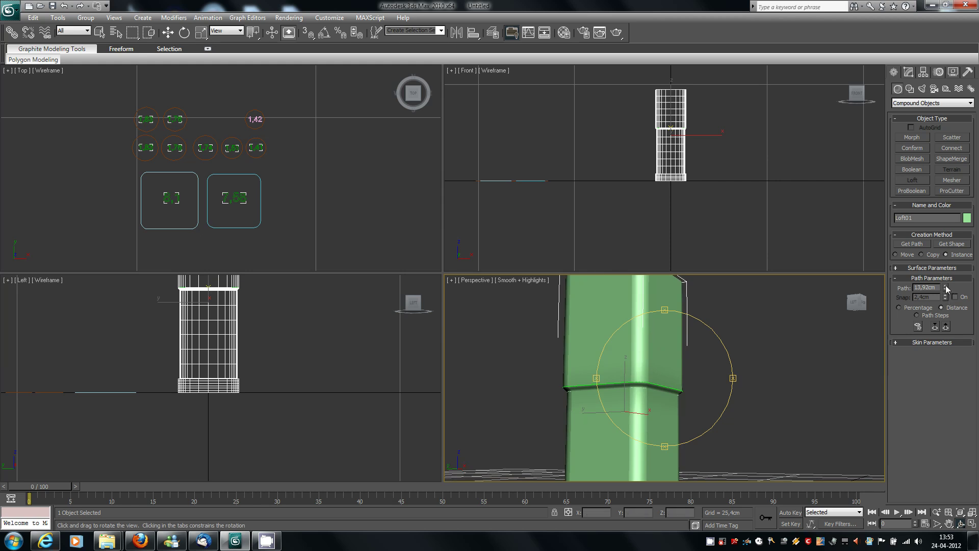
left_click_drag(946, 285, 943, 282)
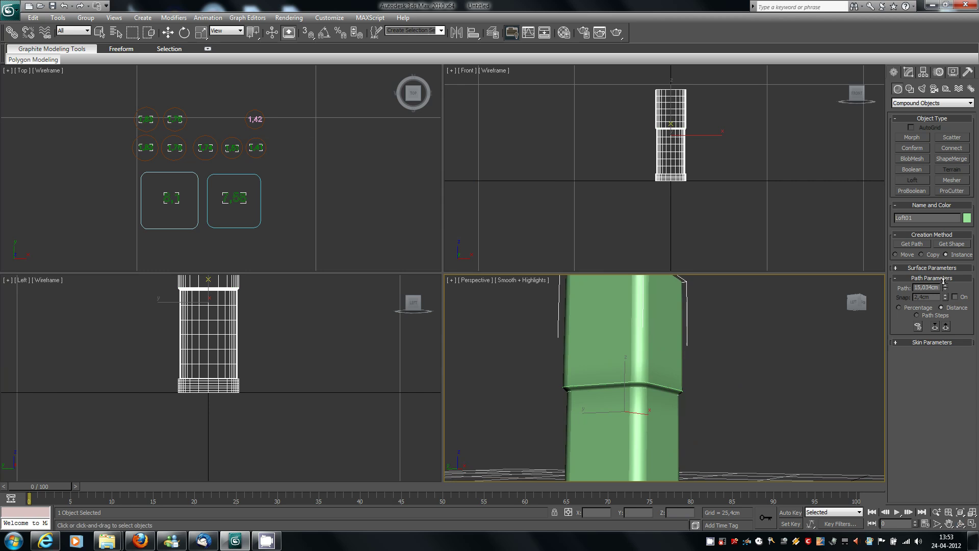
left_click_drag(944, 281, 946, 283)
left_click(954, 244)
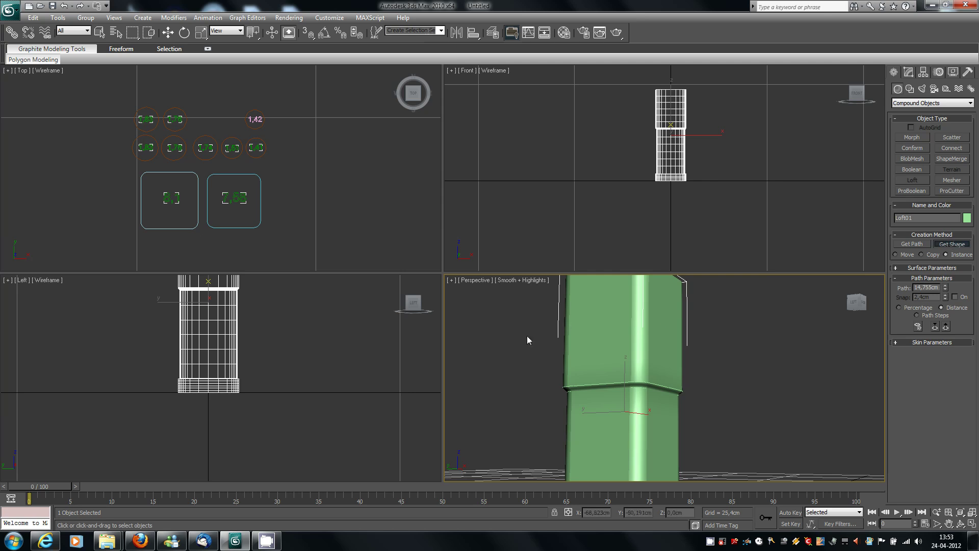
left_click(190, 227)
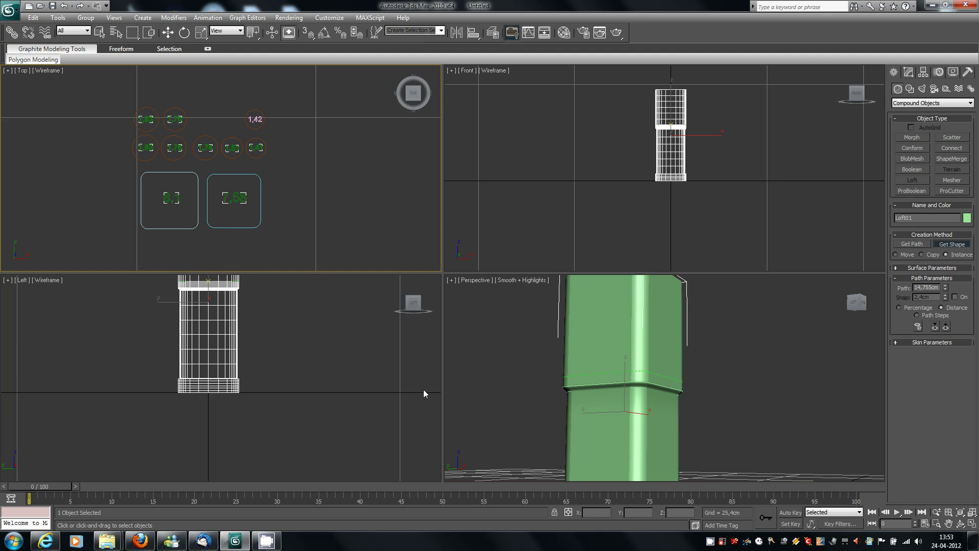
Set the loft path distance to 17,4 cm and assign the middle circle of the lower row to form the neck
double_click(933, 288)
type("7")
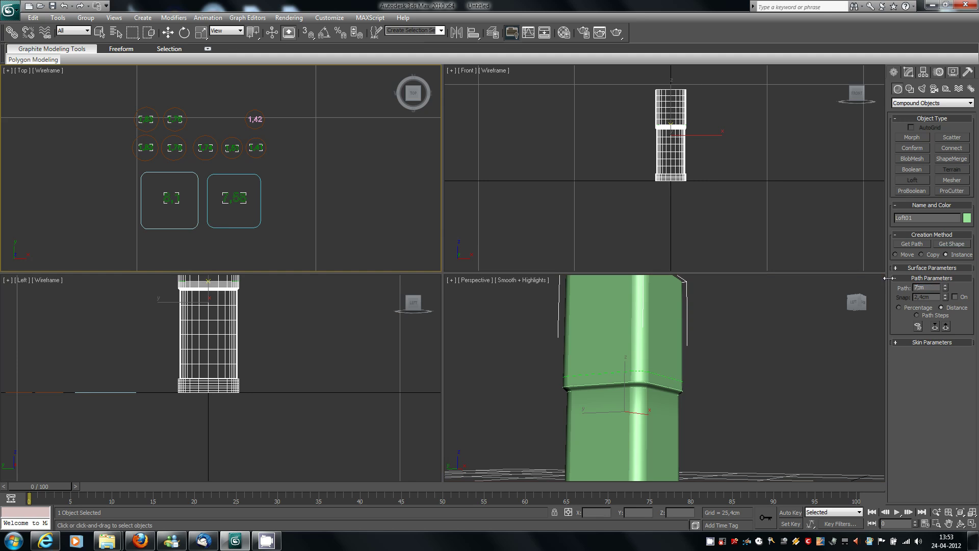
type("17,4")
key("Return")
left_click(952, 243)
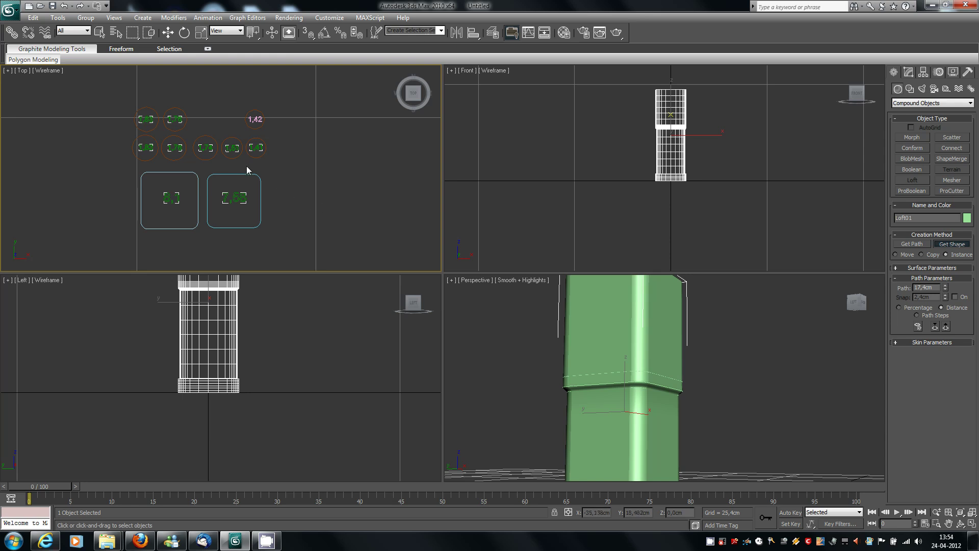
left_click(208, 159)
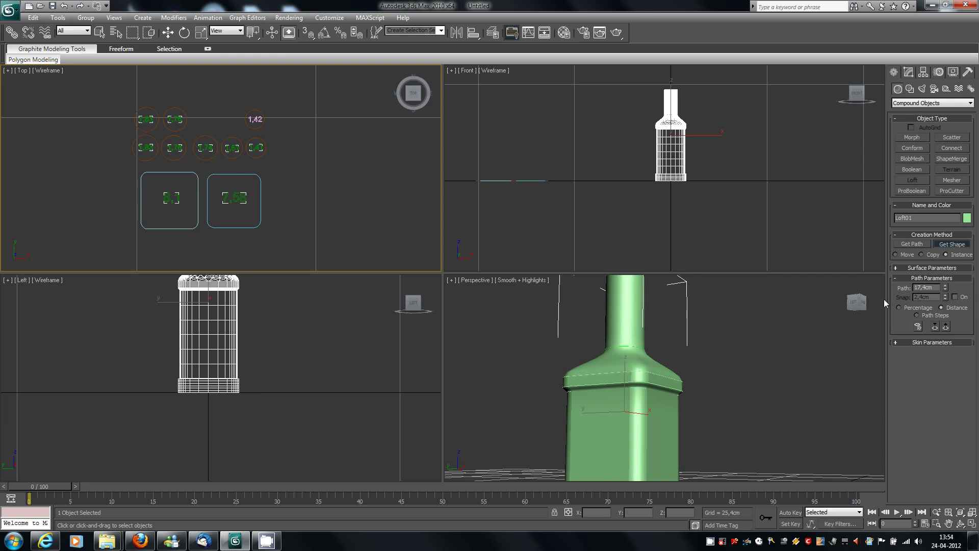
Set the loft path distance to 17,57 cm and get a neck profile for the cross-section there
left_click(926, 287)
left_click_drag(922, 287, 925, 287)
type("7")
key("Return")
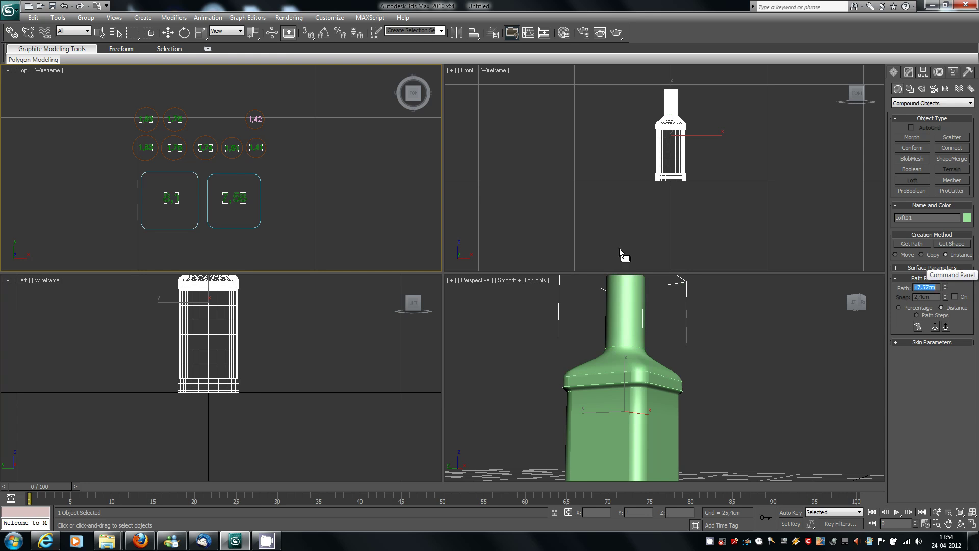
left_click(952, 244)
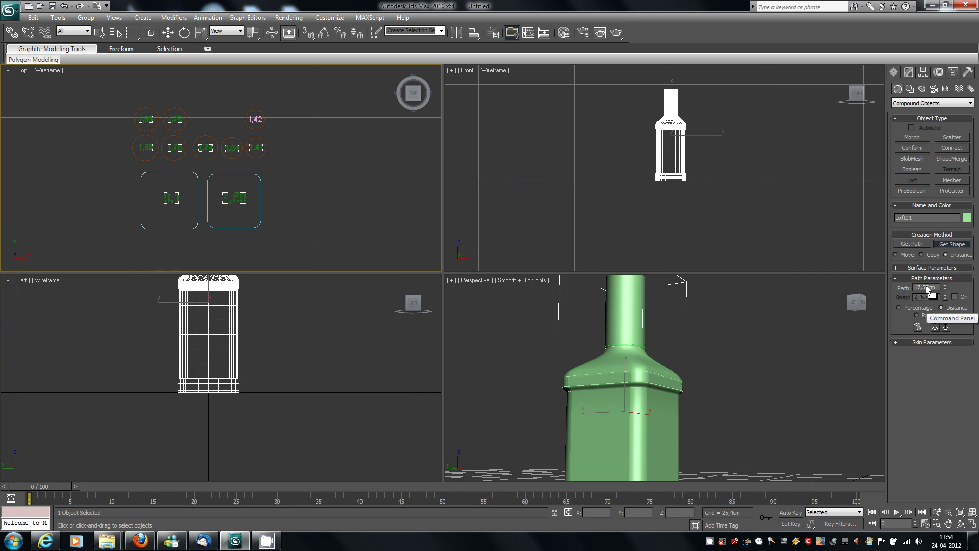
Set the loft path distance to 17,748 cm and get the next neck profile for that level
left_click_drag(923, 287, 932, 286)
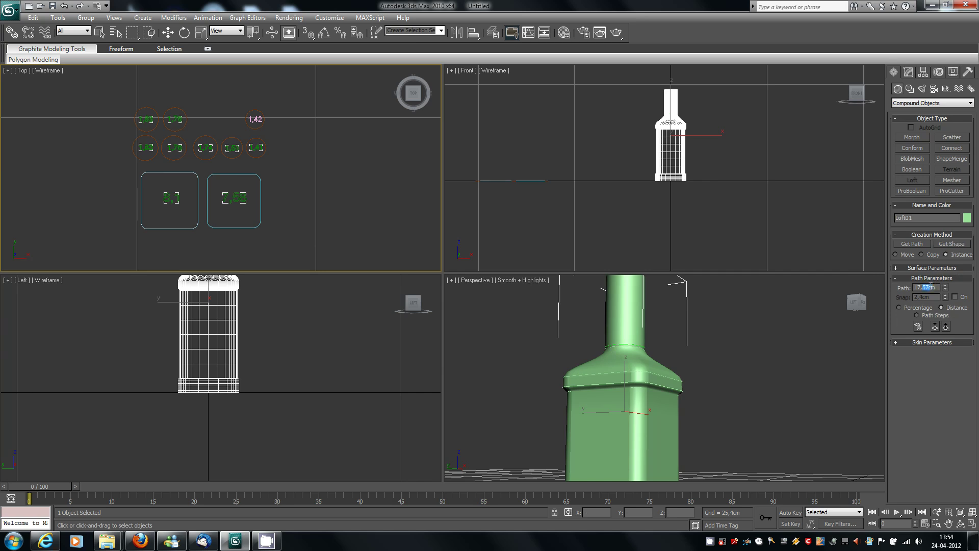
type("748")
key("Return")
left_click(944, 244)
Raise the loft path distance to 18,097 cm and assign the second octagon of the upper row as the neck cross-section
middle_click_drag(701, 241, 710, 216)
scroll(696, 203, "up", 5)
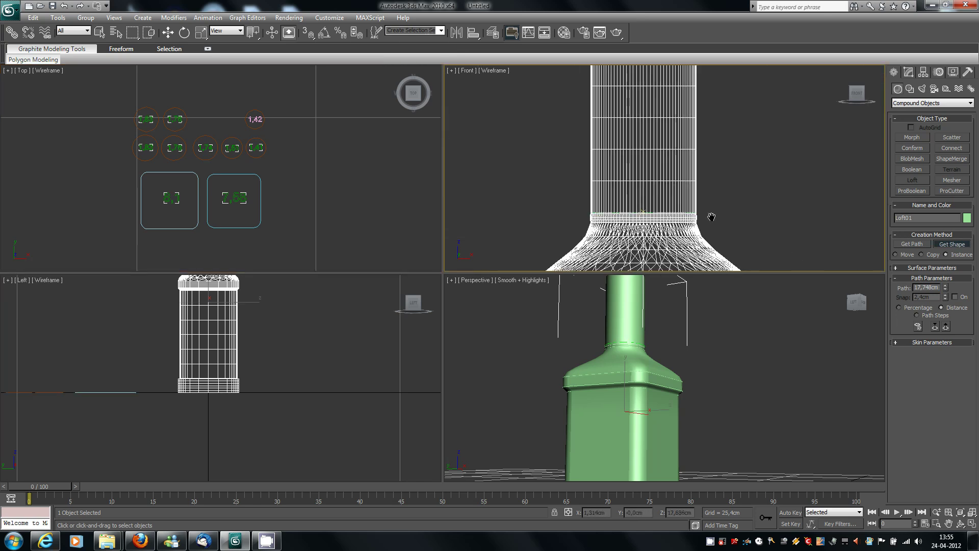
left_click(945, 286)
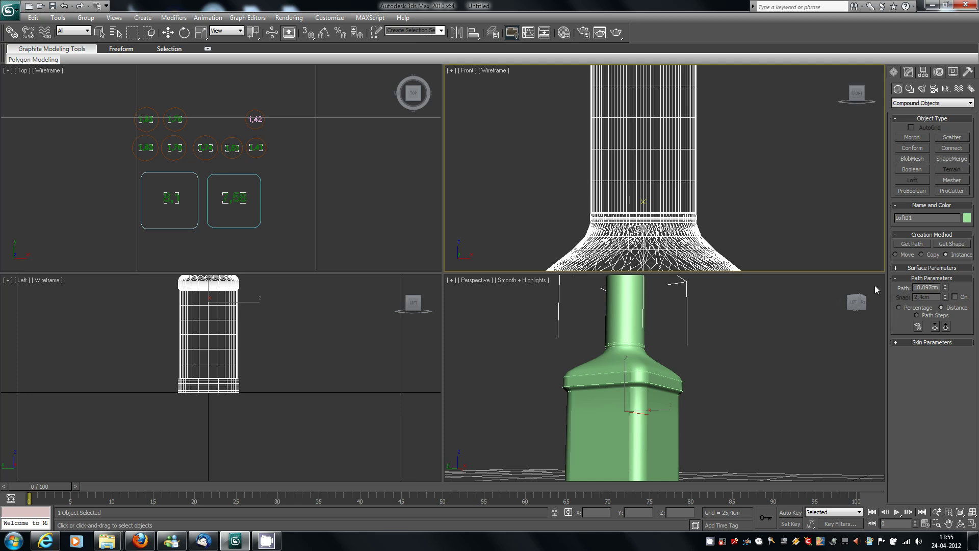
left_click(944, 244)
left_click(181, 123)
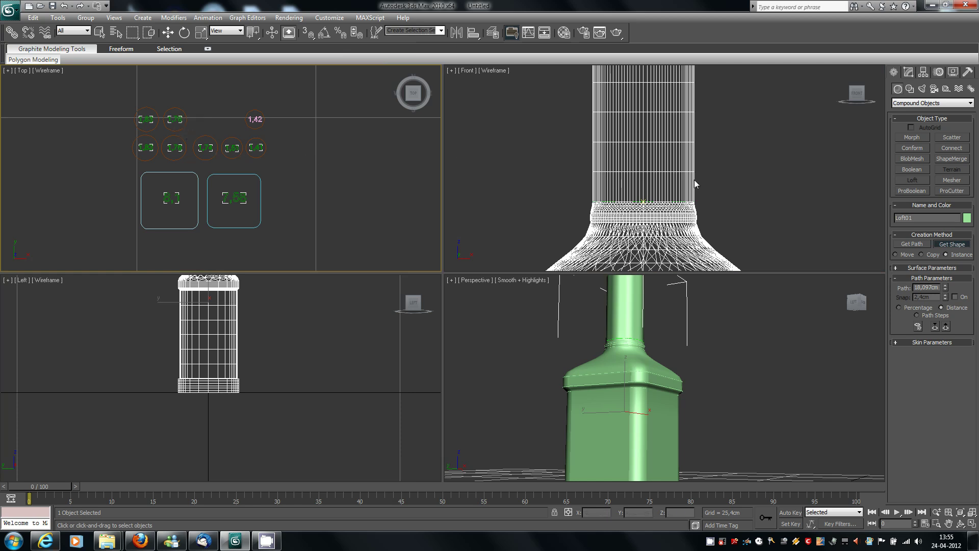
Set the loft path distance to 19,168 cm and assign the first octagon of the upper row as the neck cross-section
left_click(926, 287)
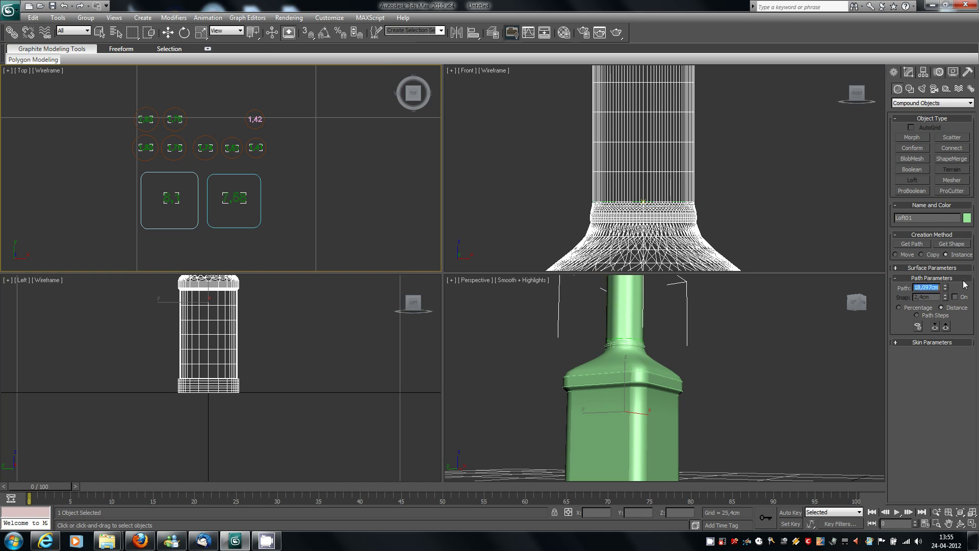
type("19,168")
key("Return")
left_click(946, 243)
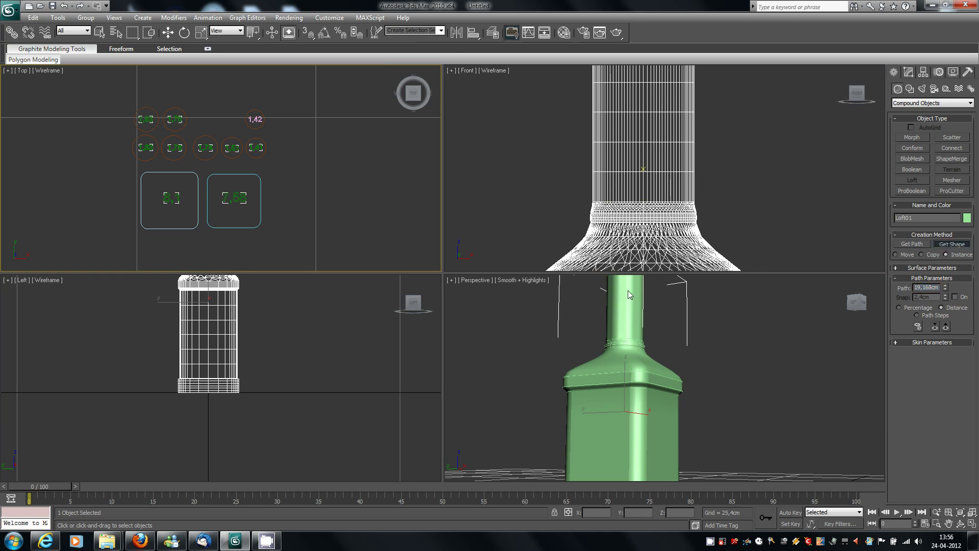
left_click(151, 128)
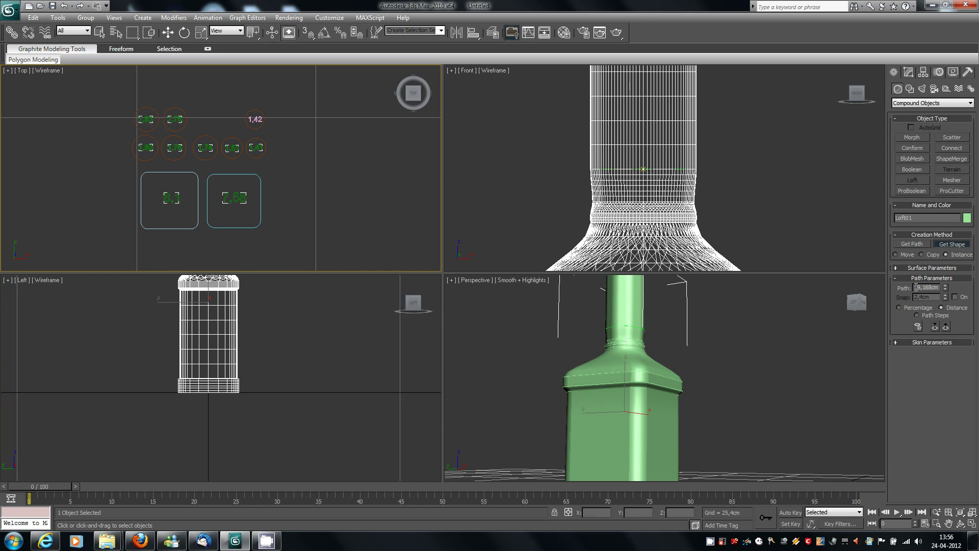
Set the loft path distance to 22,26 cm and get the 1,42 octagon at the end of the upper row as cross-section
type("22,26")
key("Return")
left_click(951, 243)
left_click(256, 121)
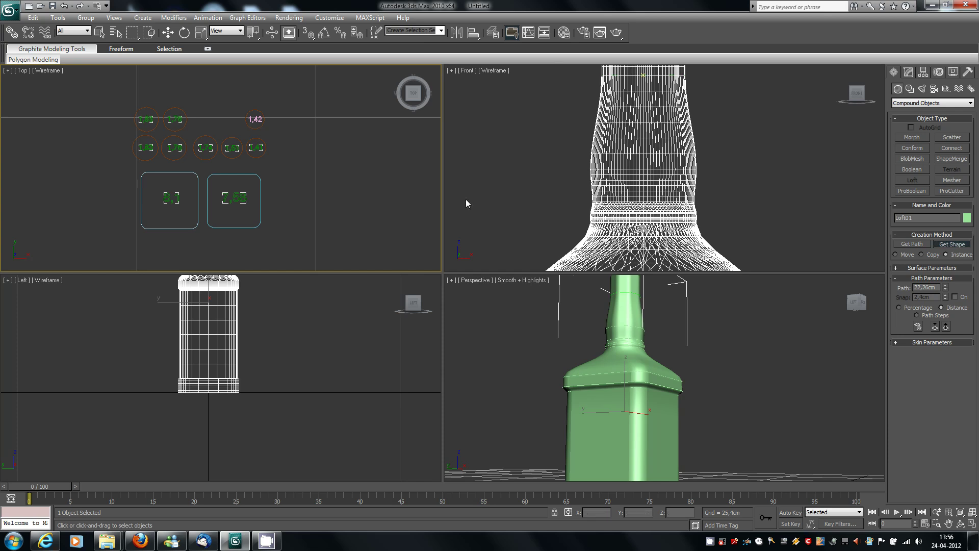
Set the loft path distance to 22,36 cm and assign the last circle of the lower row at that level
double_click(924, 287)
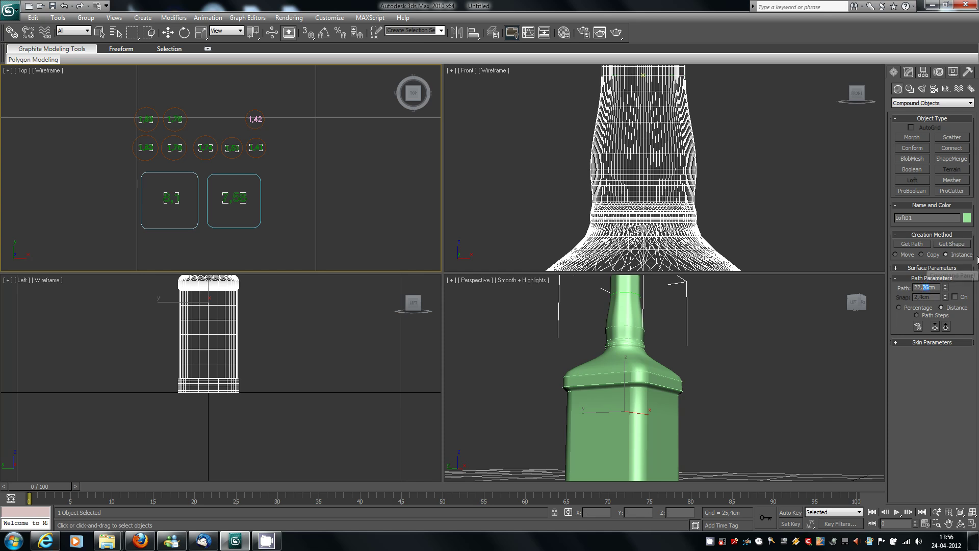
type("3")
key("Return")
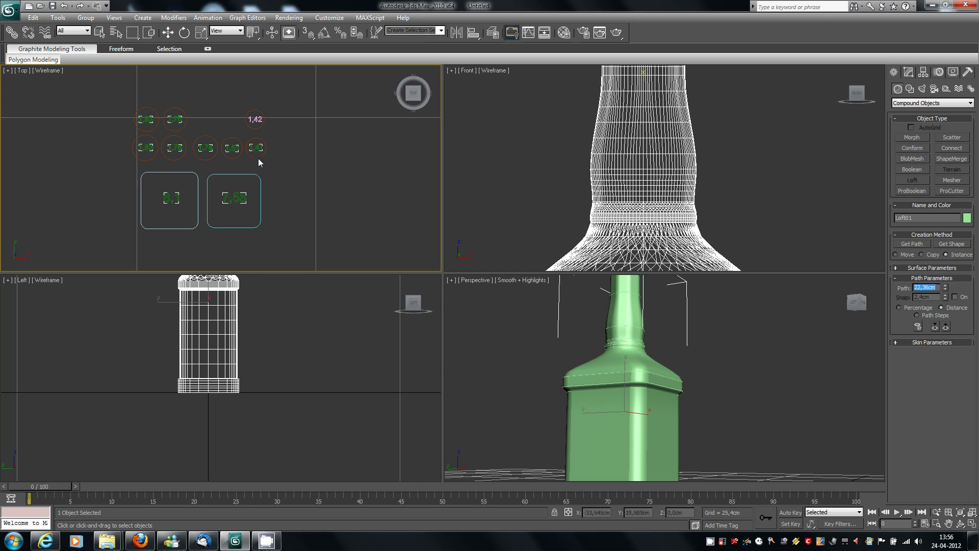
left_click(958, 245)
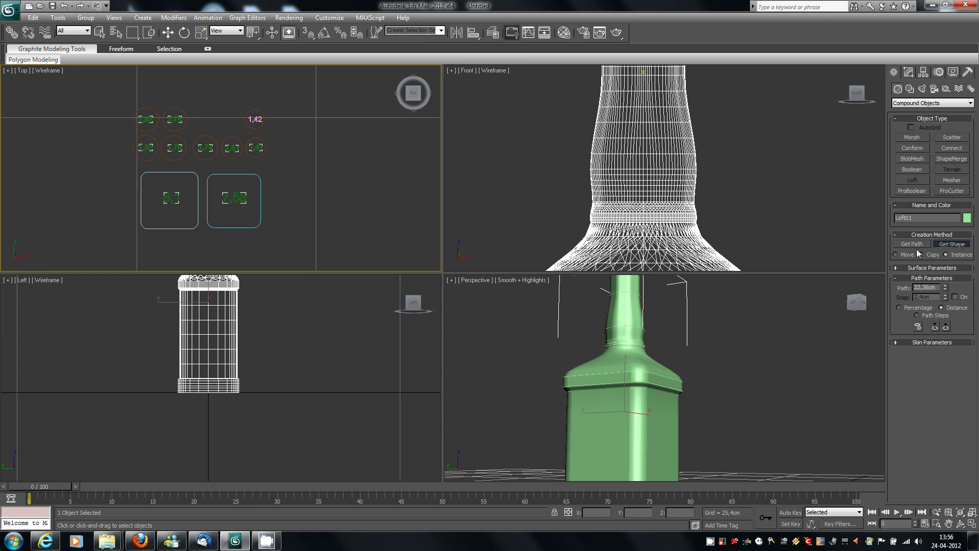
left_click(264, 155)
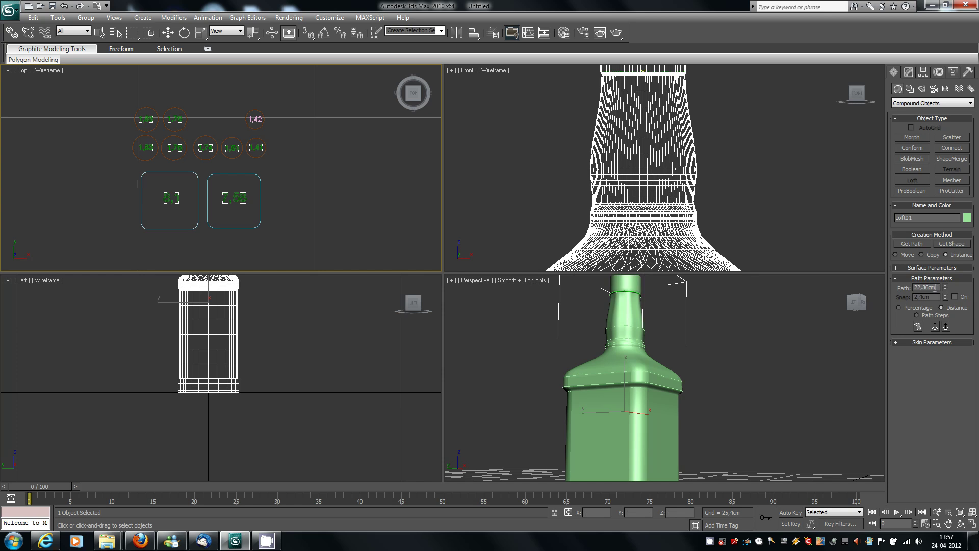
Set the loft path distance to 22,93 cm and assign the fourth circle of the lower row as cross-section
left_click_drag(928, 287, 923, 287)
type("9")
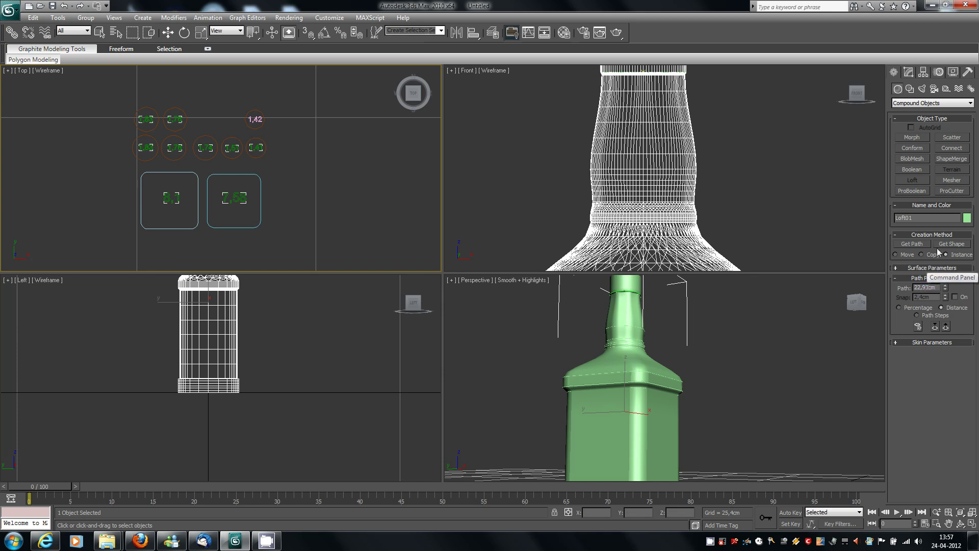
left_click(945, 245)
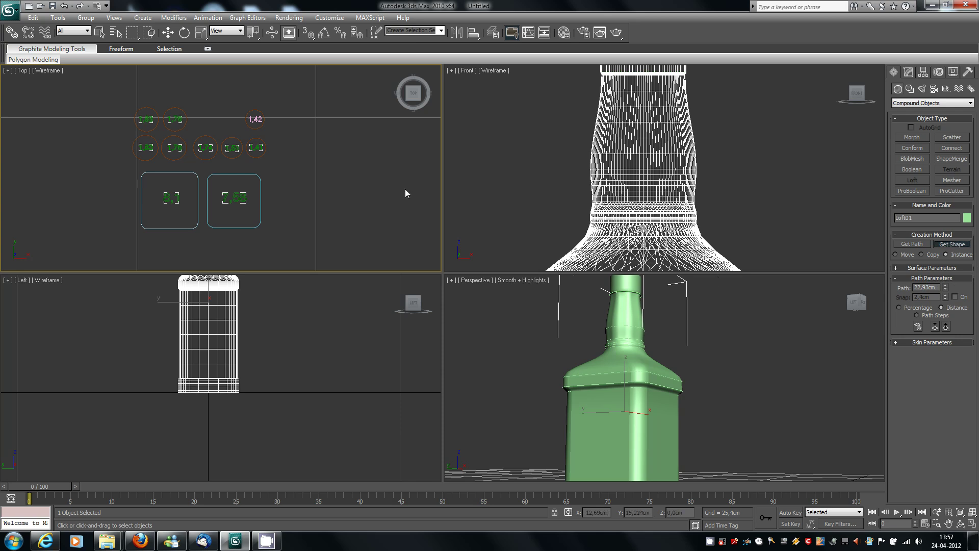
left_click(232, 159)
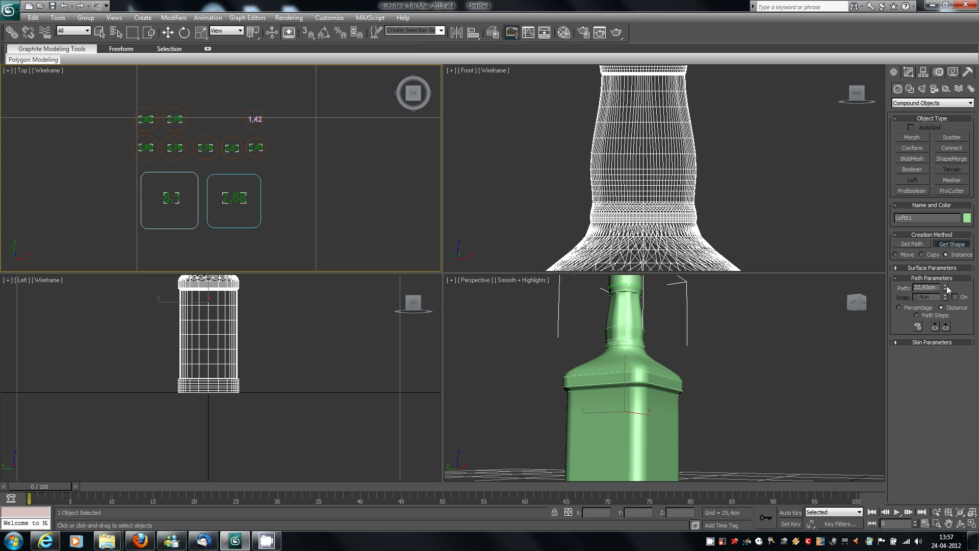
Set the loft path distance to 24,0 cm and start Get Shape for the bottle's mouth
left_click_drag(946, 287, 942, 182)
left_click(959, 244)
middle_click_drag(588, 334, 569, 351)
scroll(570, 349, "down", 2)
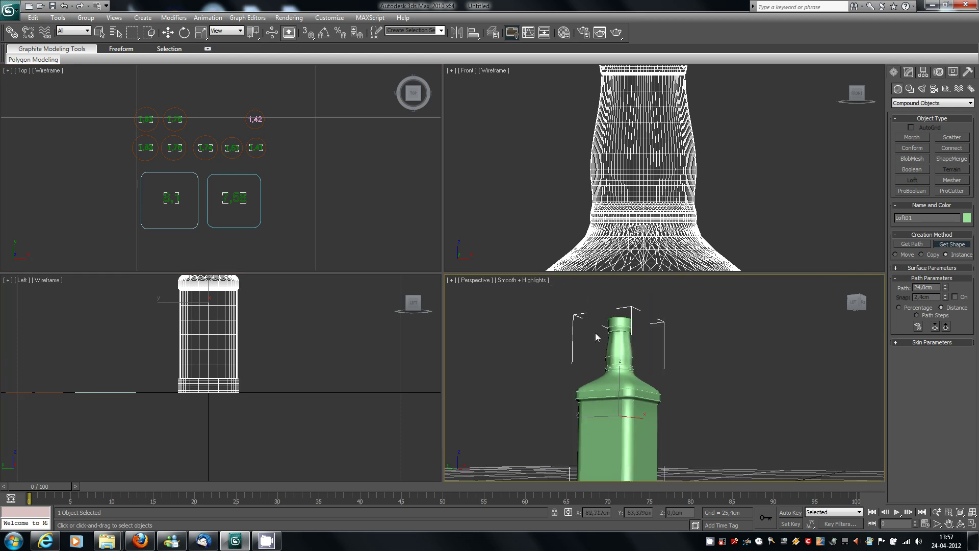
middle_click_drag(701, 365, 712, 344)
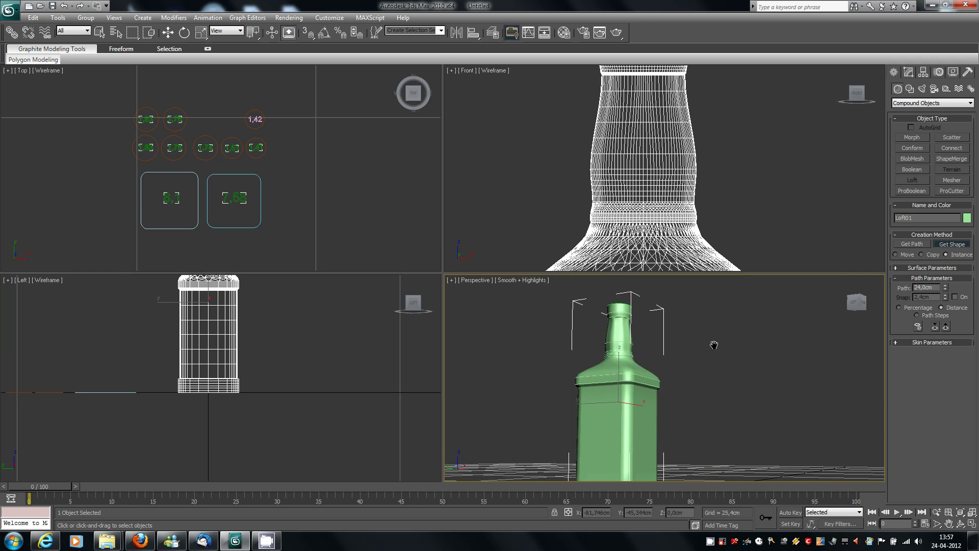
Render the perspective view from a slightly raised angle to check the whole bottle, and close the render
left_click(961, 526)
mouse_move(635, 378)
left_mouse_down()
mouse_move(585, 405)
mouse_move(640, 386)
left_mouse_up()
key("shift+q")
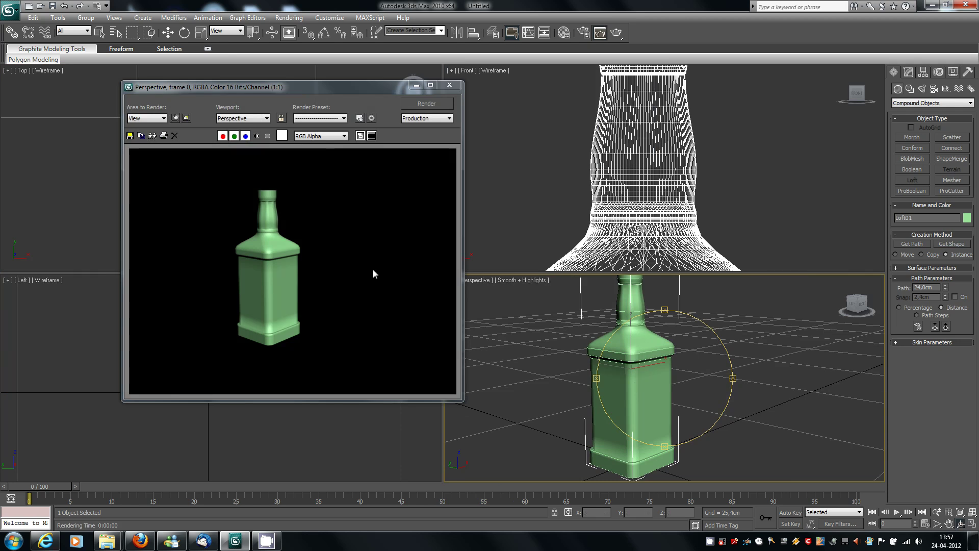
left_click(450, 85)
Leave shape picking and display edged faces on the shaded bottle in the perspective view
left_click_drag(647, 374, 666, 372)
scroll(731, 164, "up", 1)
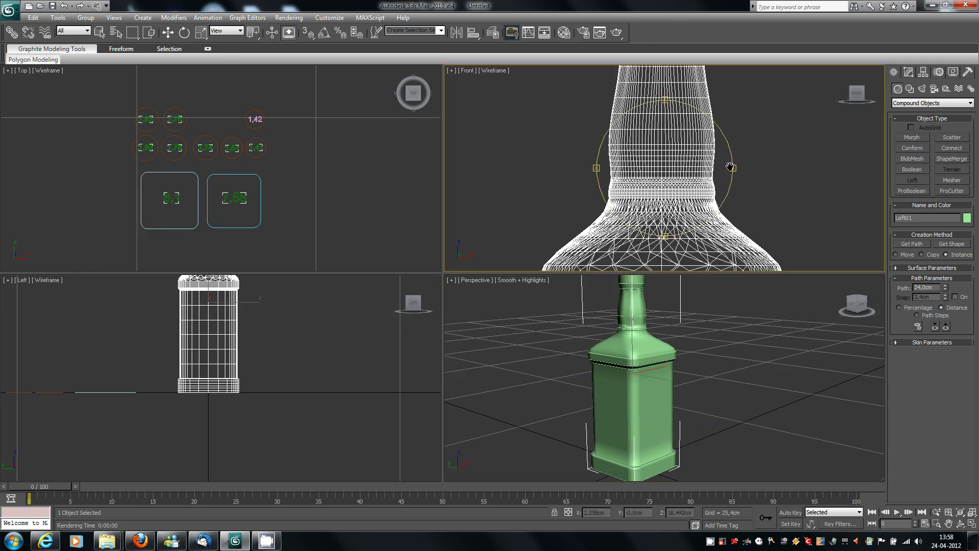
right_click(759, 347)
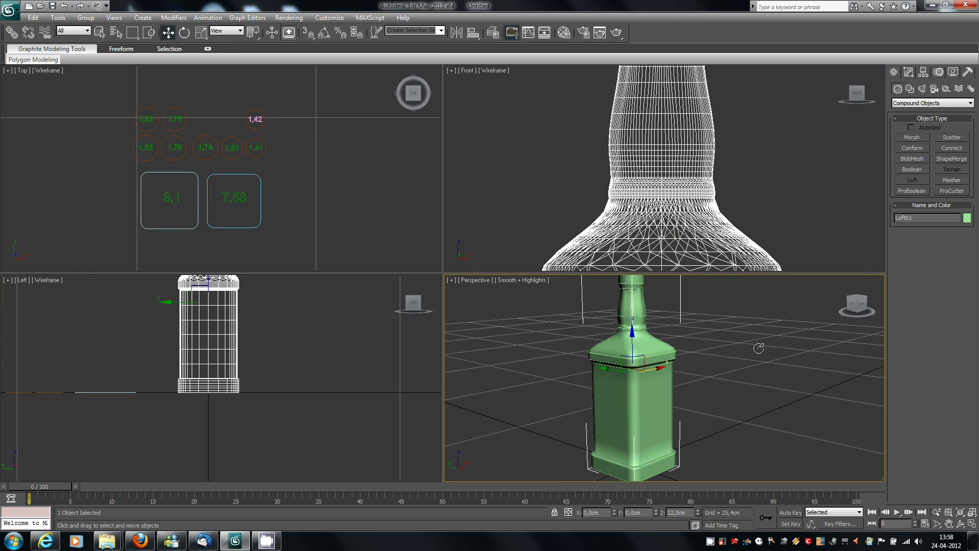
key("F4")
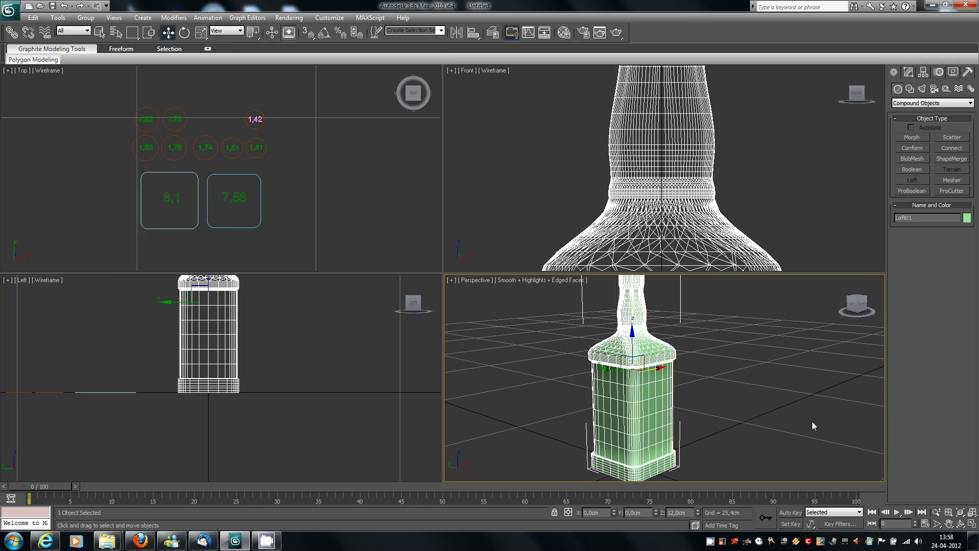
Examine the mesh edges on the bottle's shoulder, neck, body and base up close
left_click(961, 523)
left_click_drag(628, 367, 615, 390)
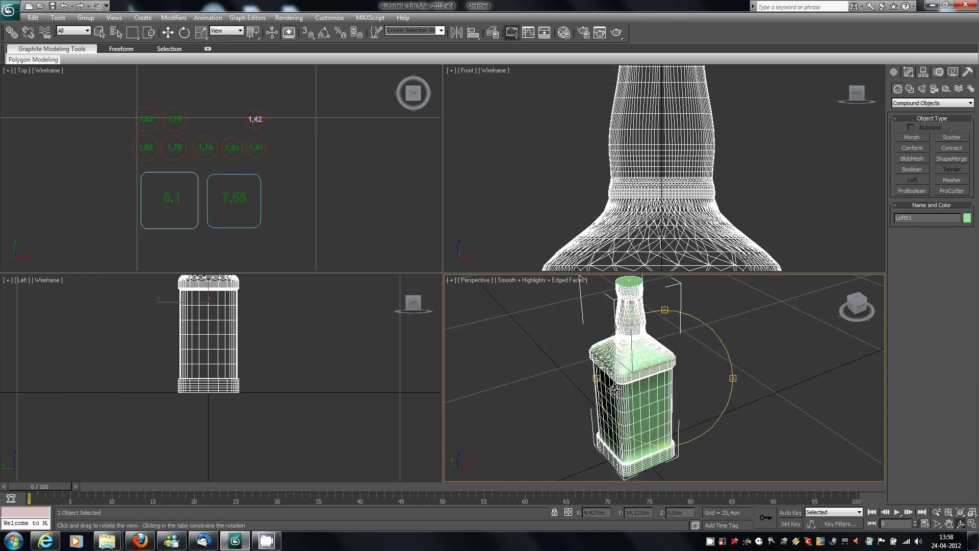
scroll(633, 365, "up", 8)
left_click_drag(687, 440, 718, 433)
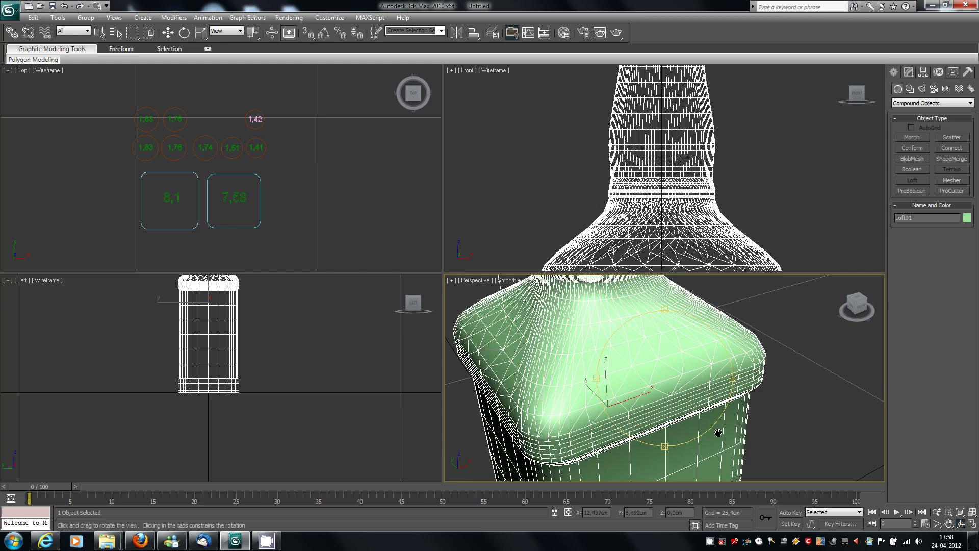
left_click_drag(697, 395, 682, 357)
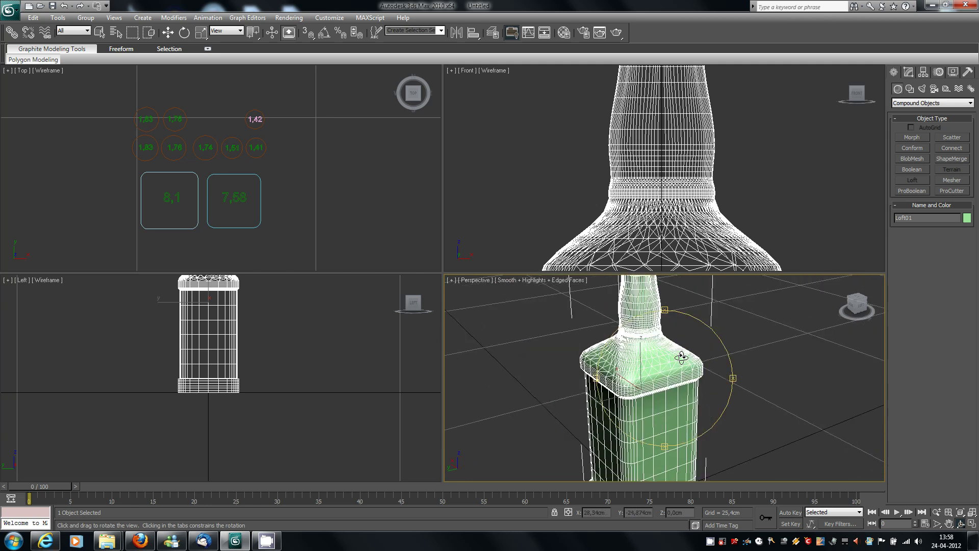
scroll(670, 337, "down", 3)
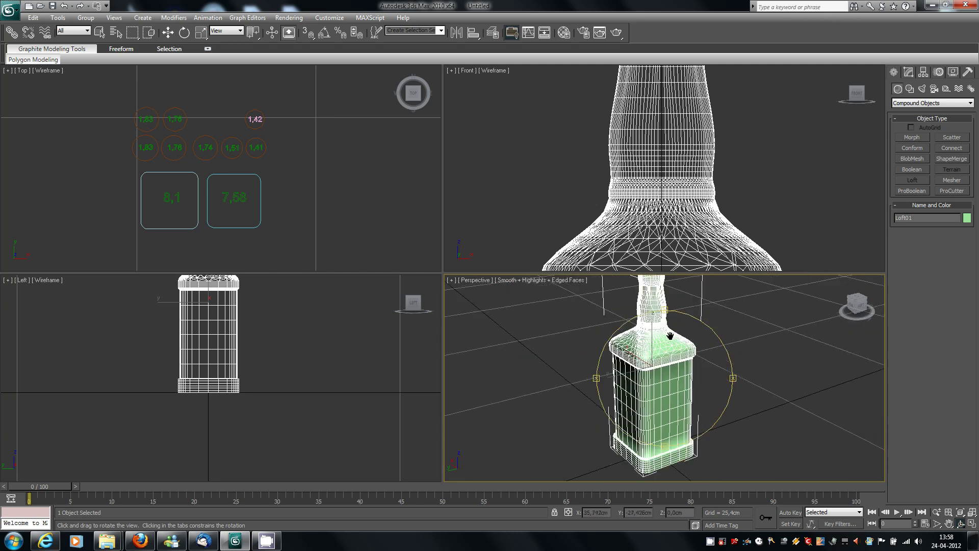
scroll(658, 385, "up", 4)
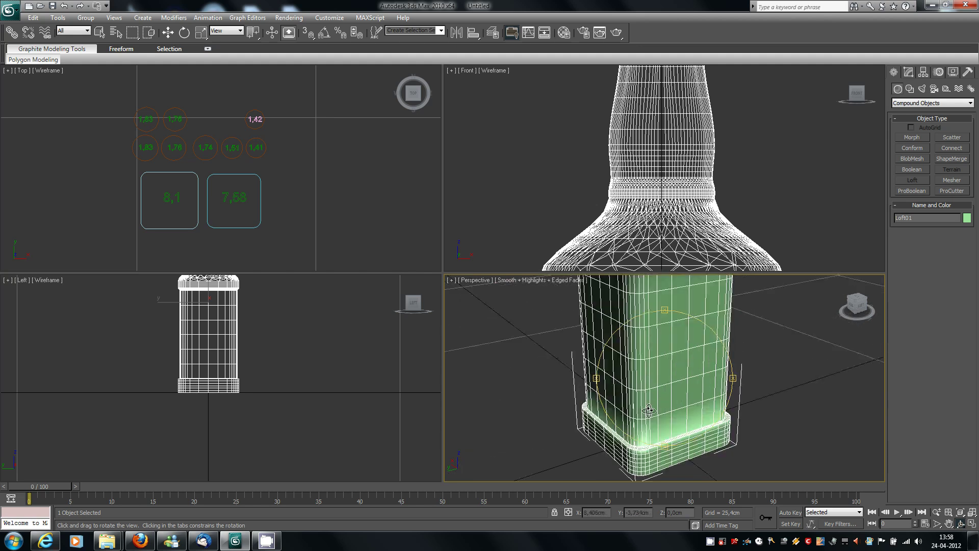
scroll(650, 405, "up", 3)
scroll(665, 347, "up", 2)
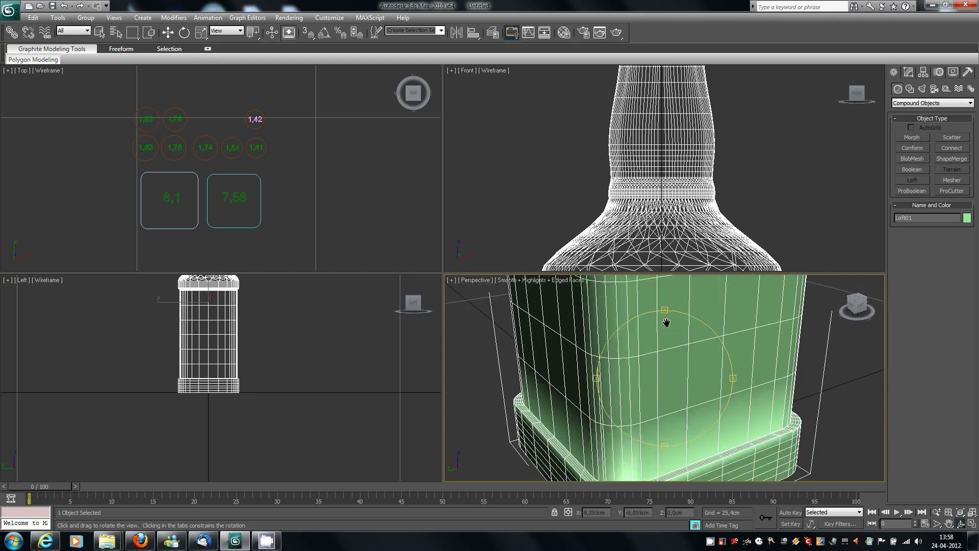
left_click_drag(661, 341, 640, 414)
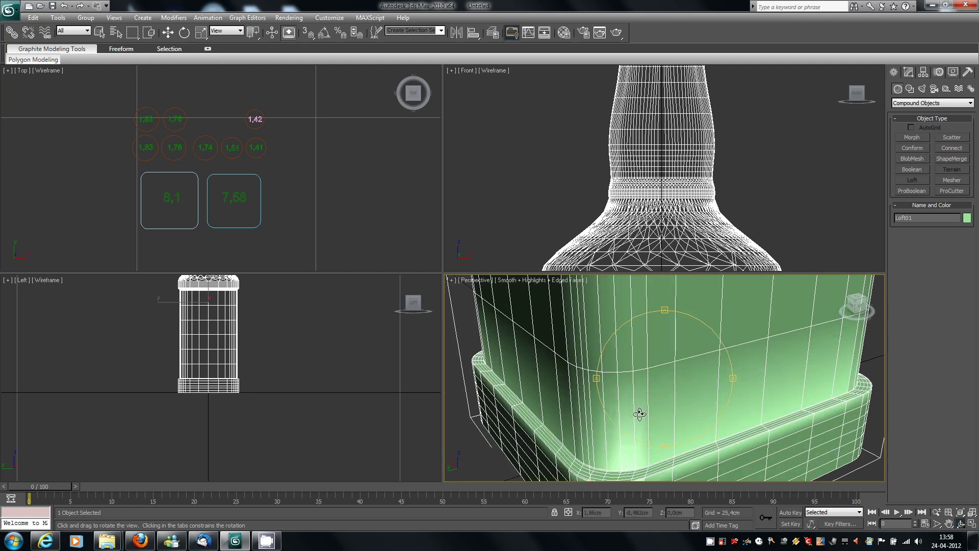
mouse_move(652, 372)
left_mouse_down()
mouse_move(657, 360)
mouse_move(640, 377)
left_mouse_up()
scroll(659, 359, "down", 8)
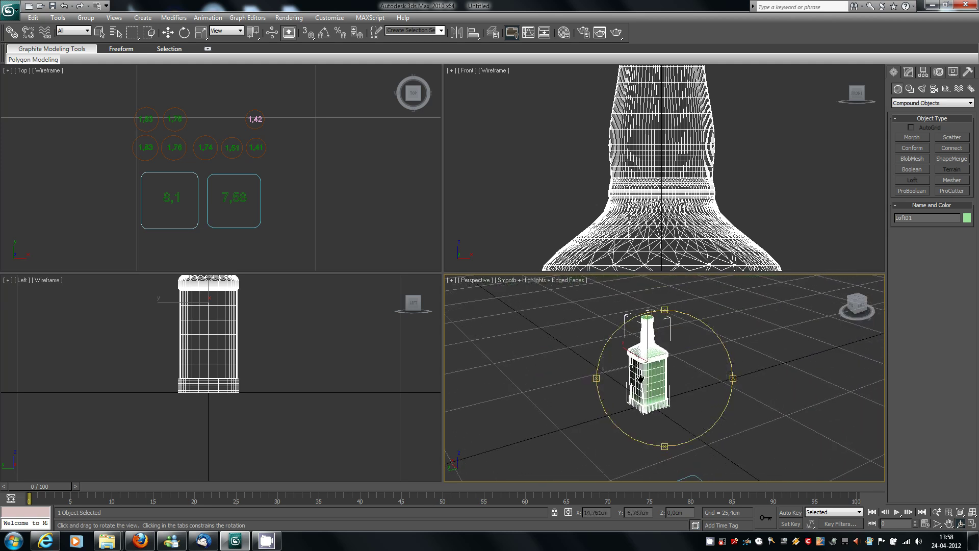
middle_click_drag(767, 200, 753, 187)
scroll(743, 199, "down", 5)
scroll(732, 372, "up", 2)
scroll(692, 384, "up", 5)
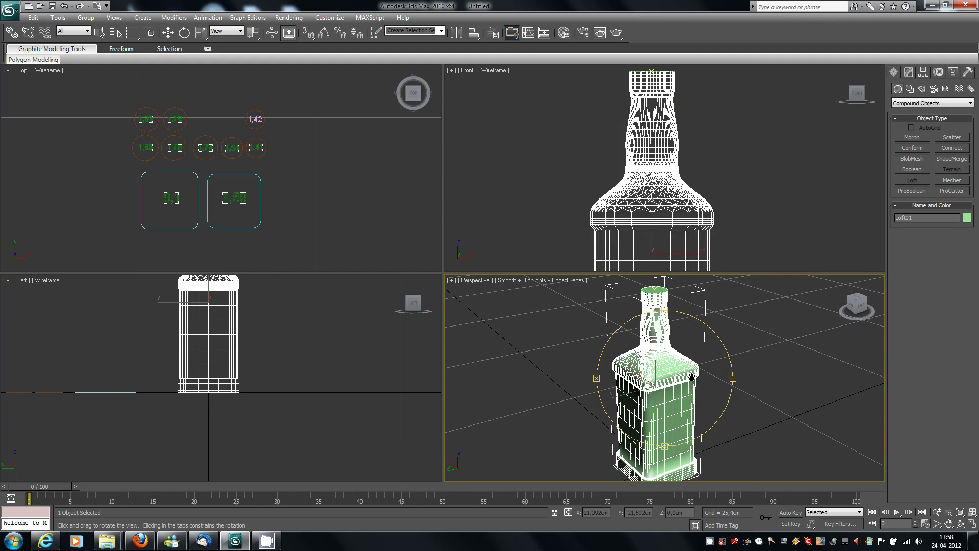
Turn off Cap End in the loft's skin parameters to open the bottle's mouth
left_click(909, 72)
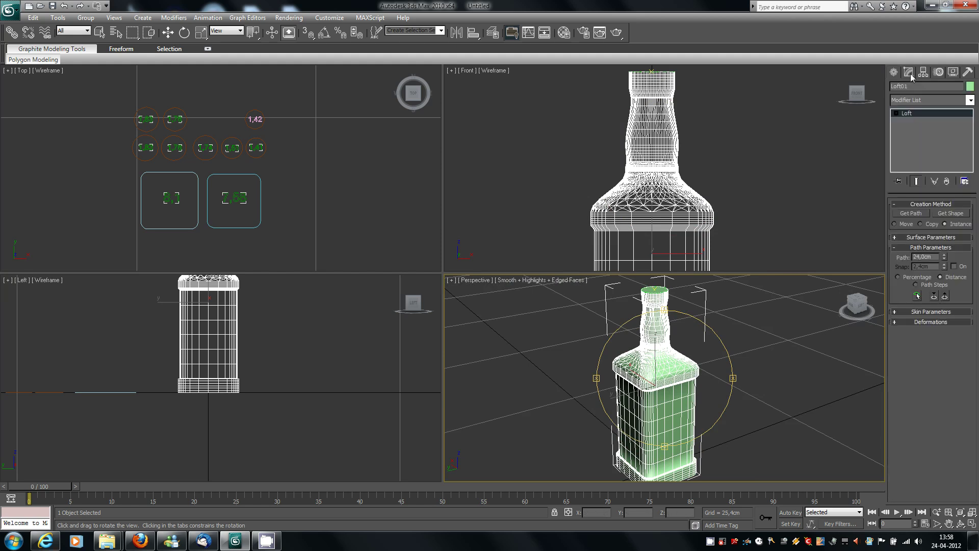
left_click(895, 313)
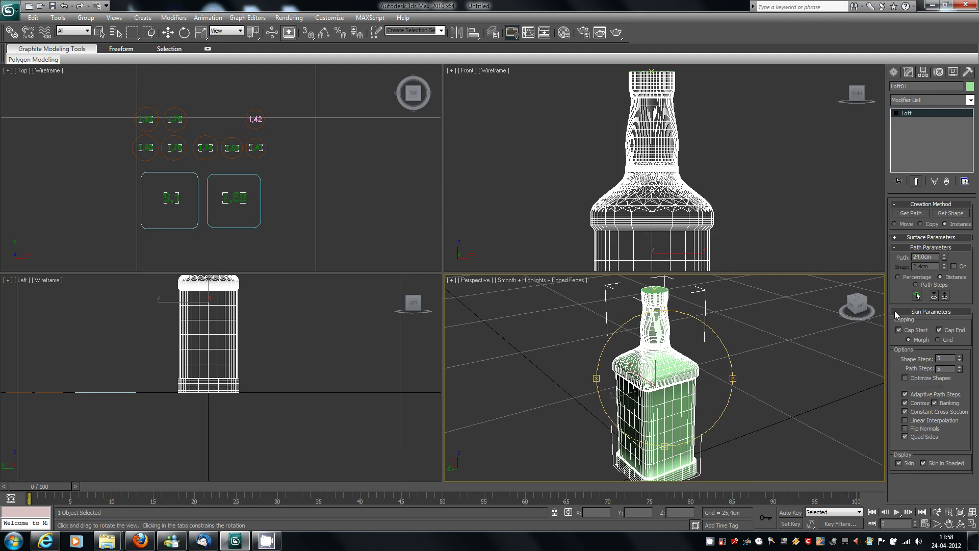
left_click(942, 331)
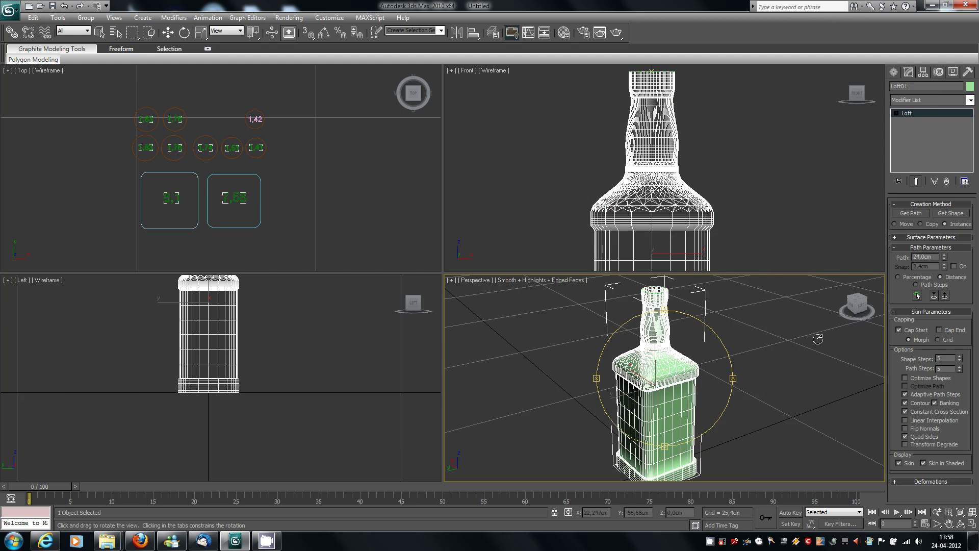
Apply a Shell modifier to the lofted bottle
left_click(908, 115)
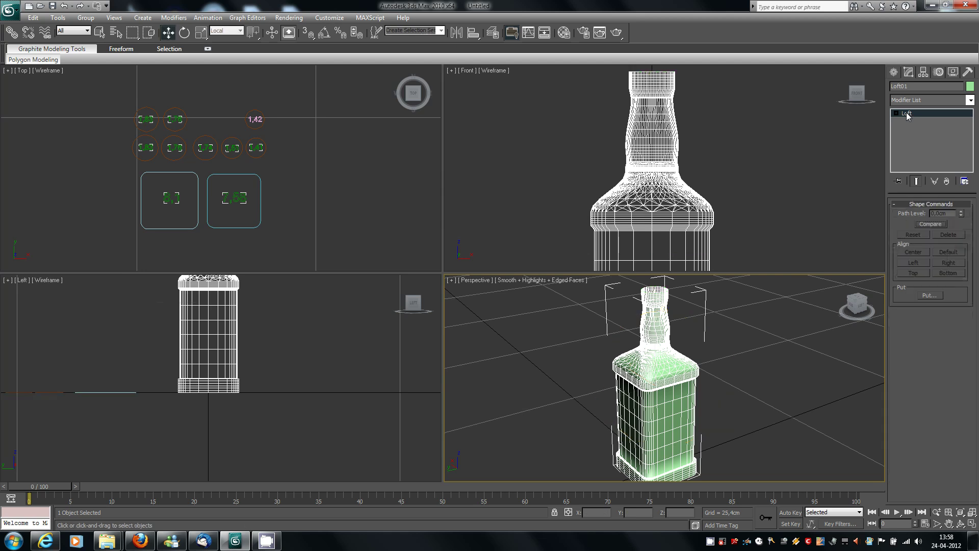
middle_click_drag(766, 353, 761, 370)
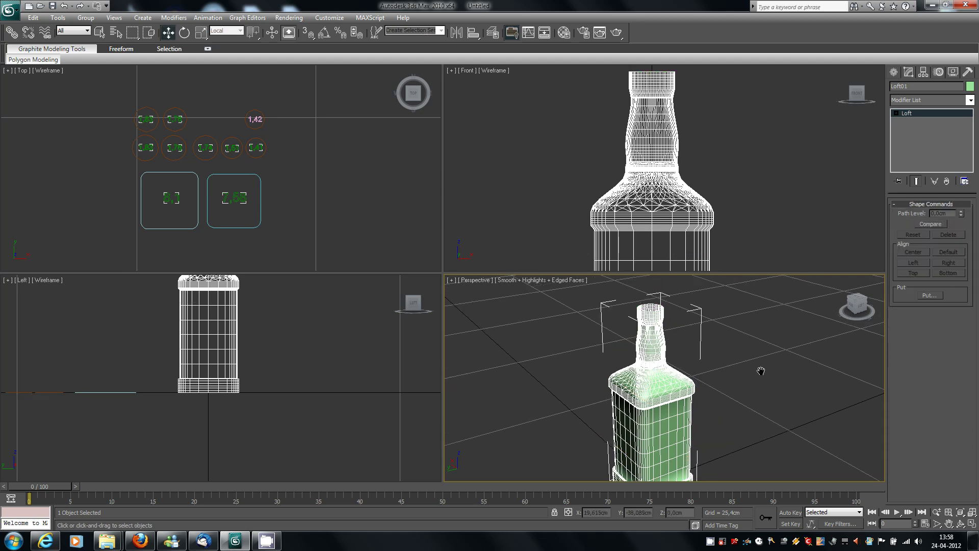
left_click(971, 100)
left_click_drag(972, 161, 971, 288)
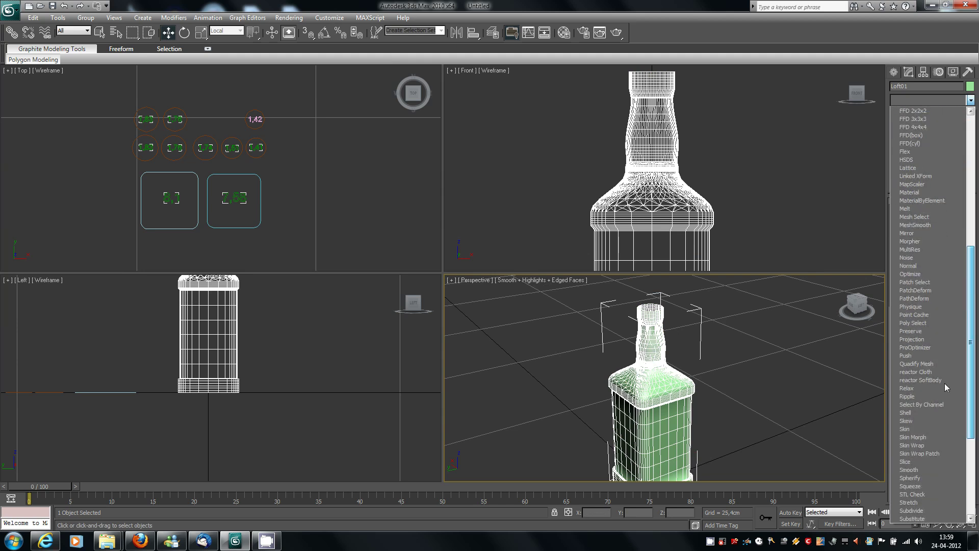
left_click(917, 413)
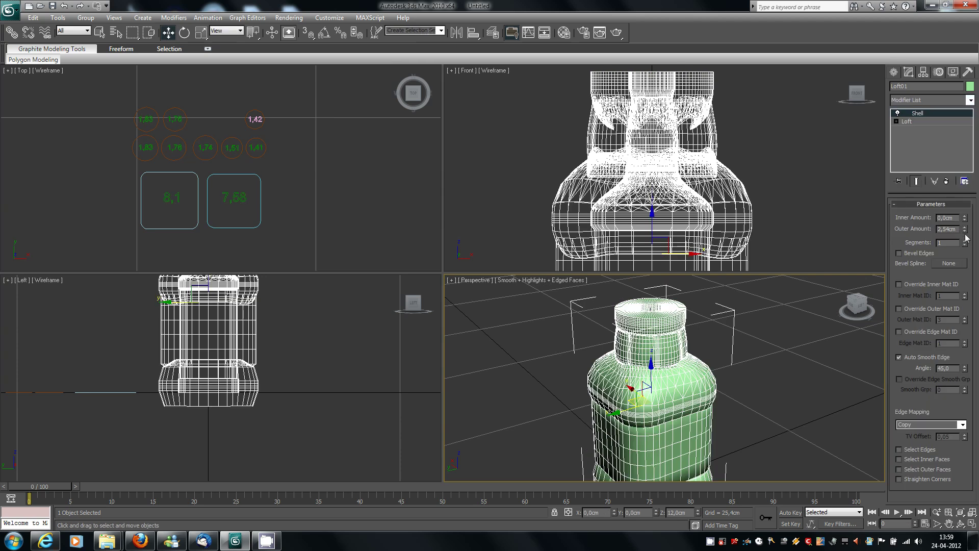
Set the Shell's outer amount to 0,0 cm and its inner amount to 0,305 cm
left_click_drag(965, 231, 965, 301)
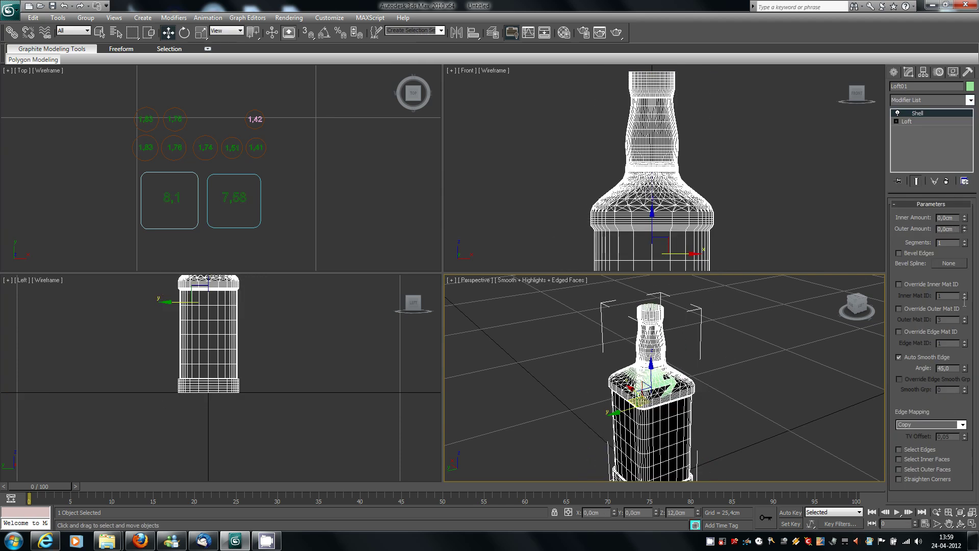
left_click(965, 217)
left_click_drag(965, 218, 965, 203)
scroll(684, 311, "up", 8)
middle_click_drag(717, 422, 729, 424)
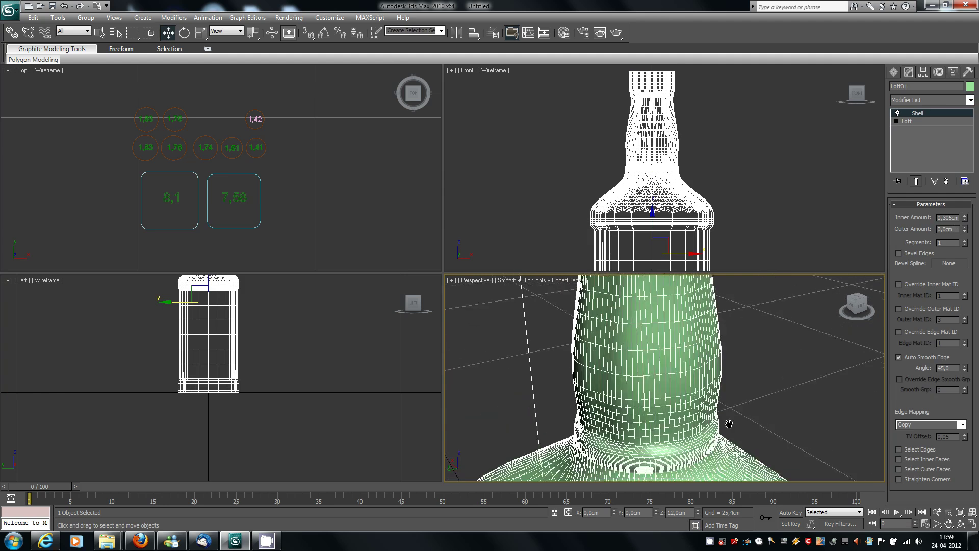
Increase the Shell's inner amount to 0,406 cm to thicken the bottle wall
middle_click_drag(717, 329, 710, 454)
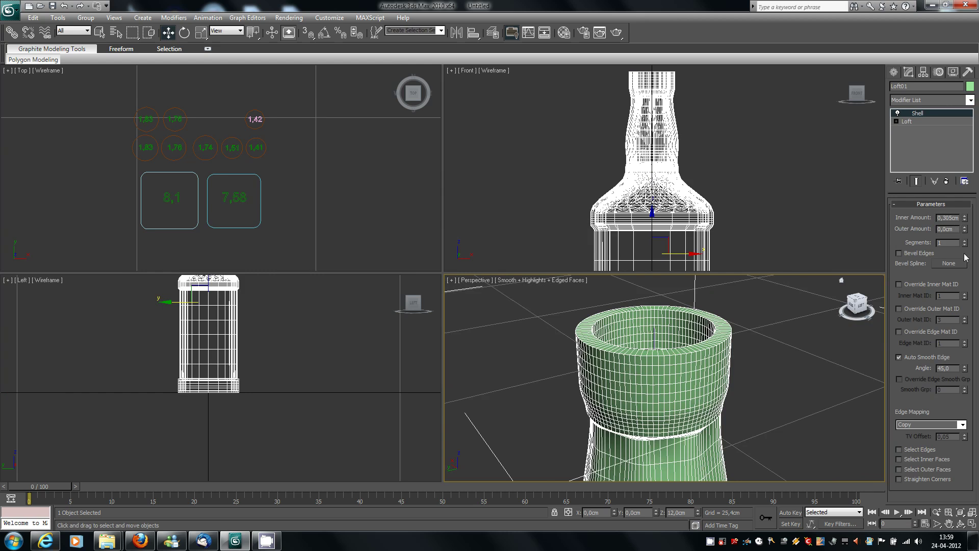
left_click_drag(965, 220, 965, 208)
scroll(715, 187, "down", 1)
scroll(721, 149, "down", 3)
middle_click_drag(723, 177, 709, 120)
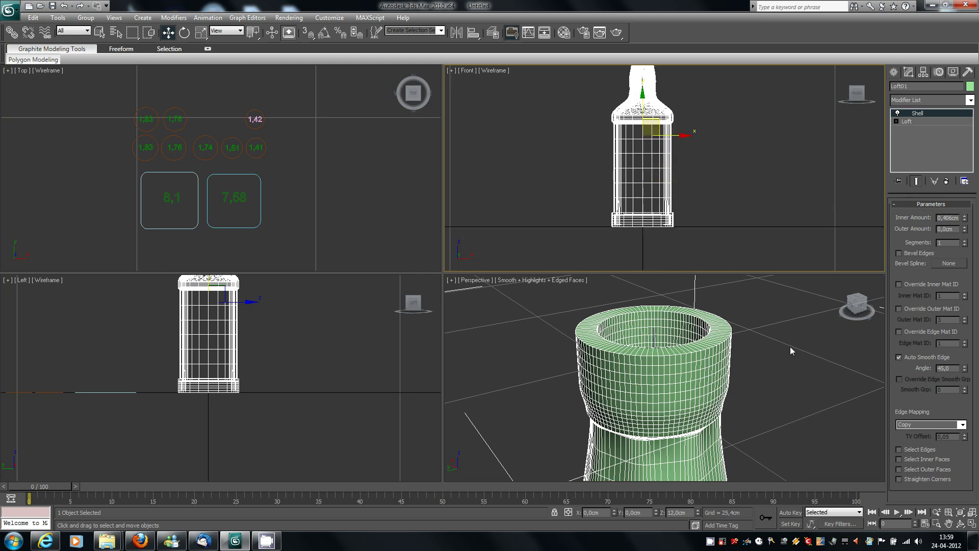
Maximize the perspective viewport, frame the whole bottle in it and render the view, placing the render window beside the model
scroll(755, 323, "down", 5)
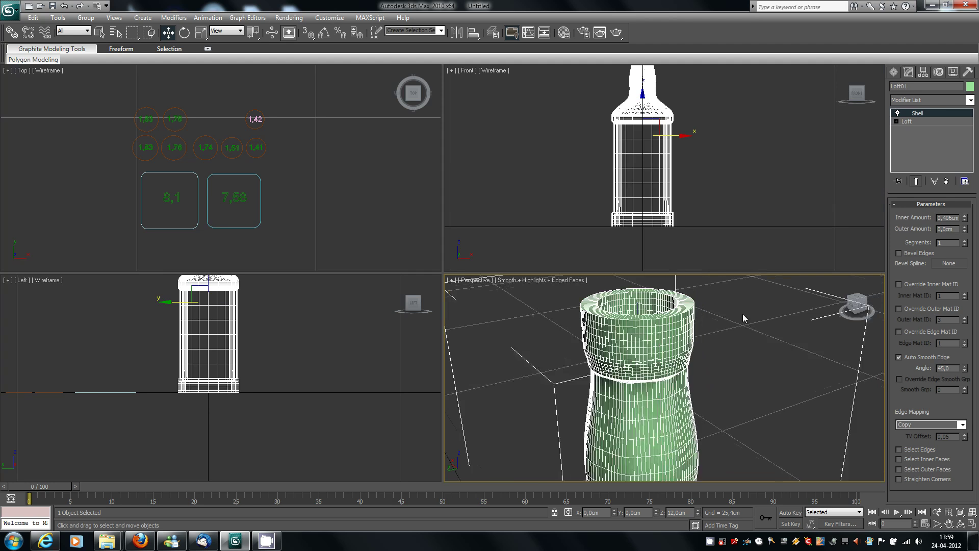
middle_click_drag(714, 395, 710, 326)
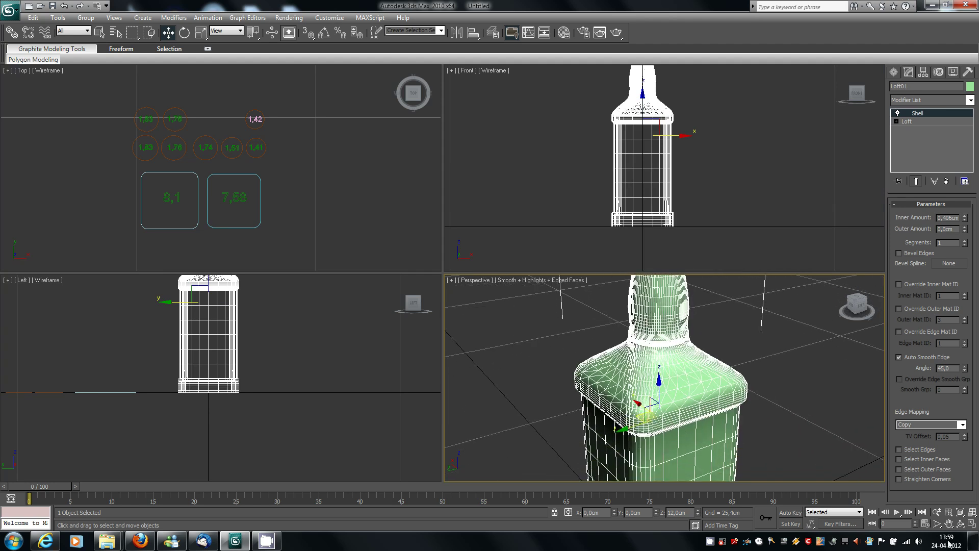
left_click(972, 526)
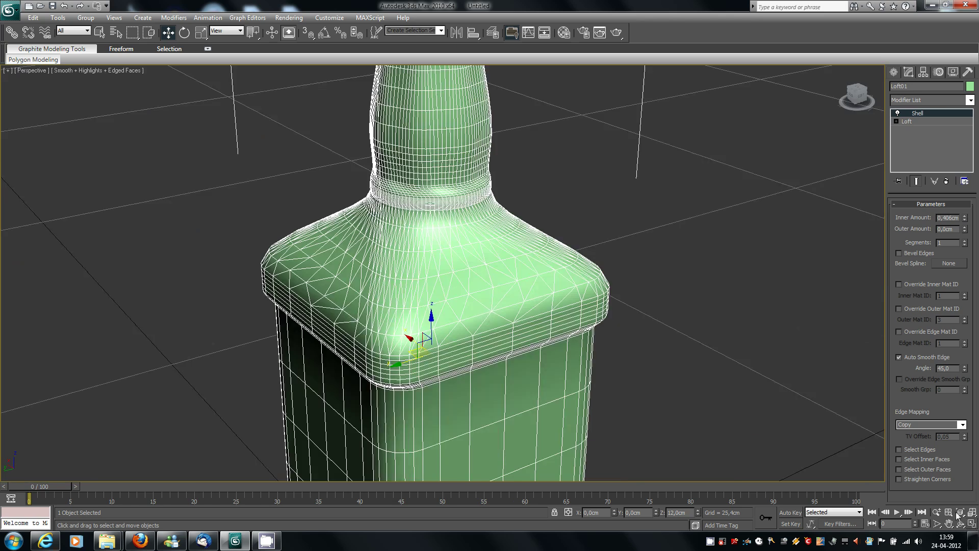
middle_click_drag(554, 335, 599, 311)
scroll(599, 311, "down", 4)
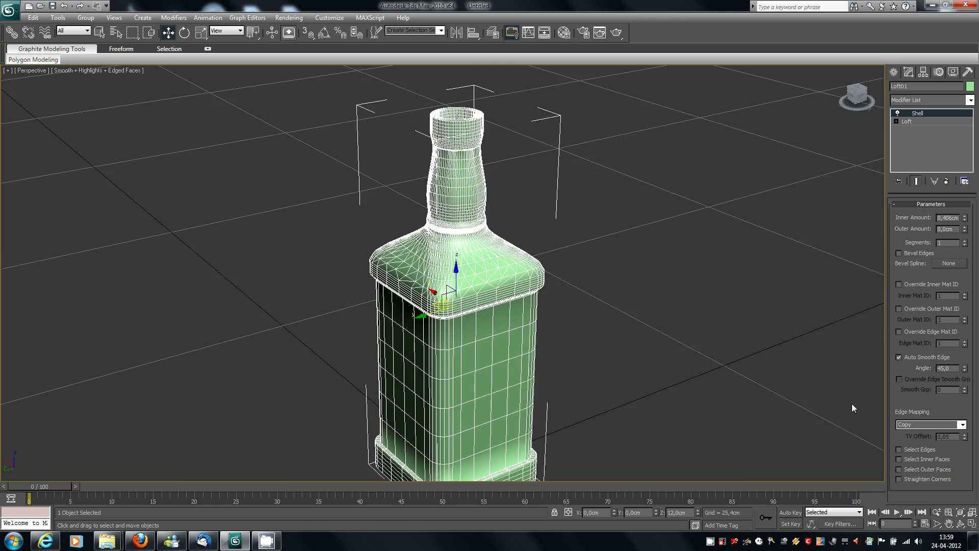
left_click(973, 514)
middle_click_drag(735, 403, 606, 354)
scroll(563, 342, "up", 5)
scroll(582, 338, "down", 2)
key("shift+q")
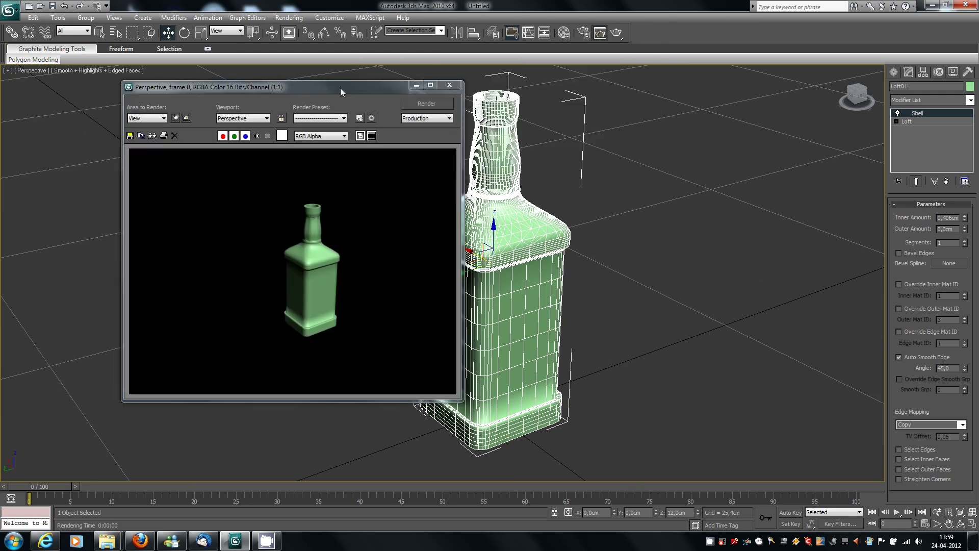
left_click_drag(319, 85, 232, 97)
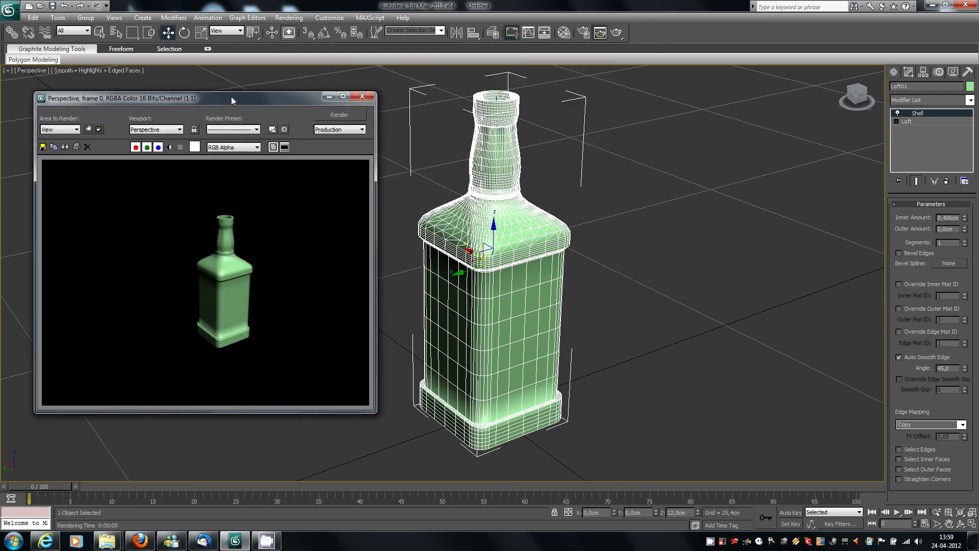